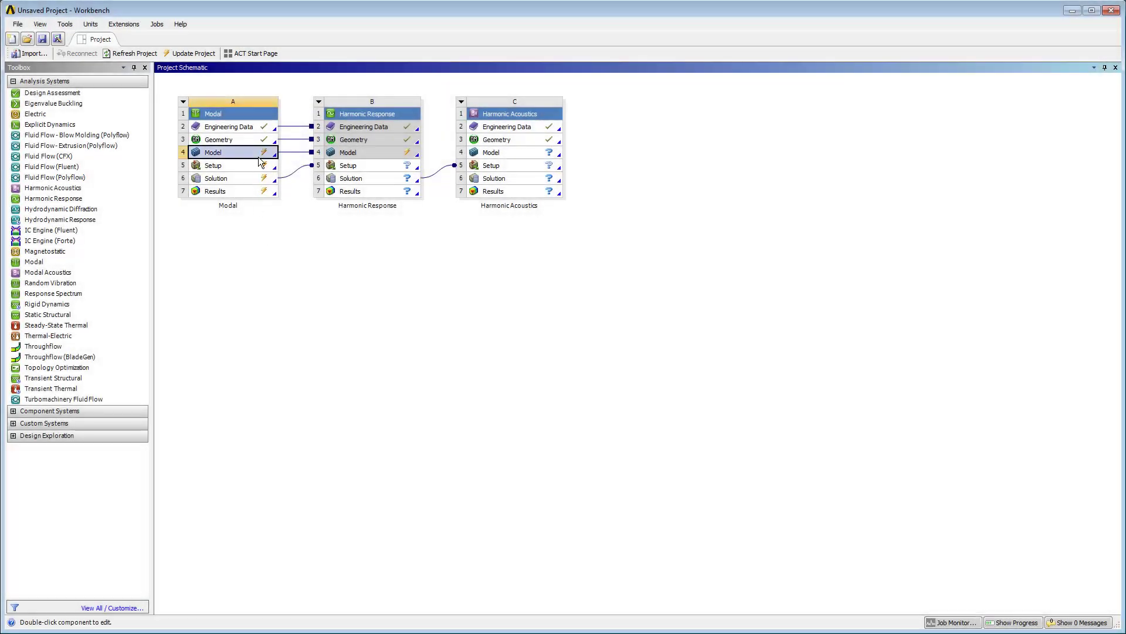
# - Launch Mechanical to edit the Model of the linked Modal system
pyautogui.click(331, 160)
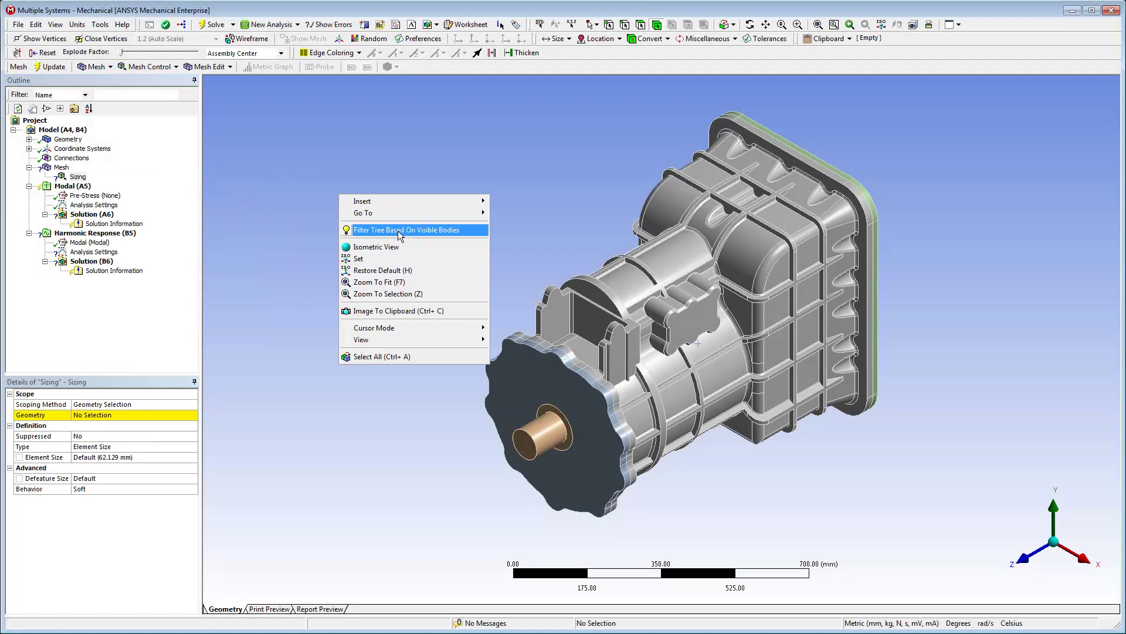
# - Scope the Body Sizing to all four gearbox bodies with a 25 mm element size
pyautogui.click(434, 356)
pyautogui.click(101, 415)
pyautogui.click(104, 415)
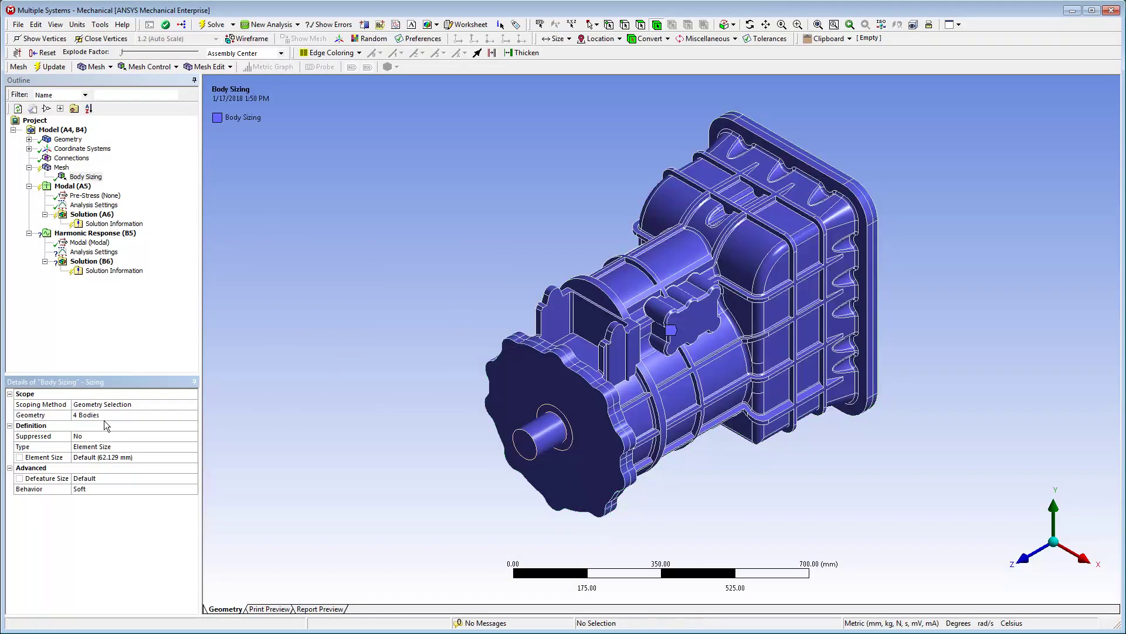
pyautogui.click(118, 458)
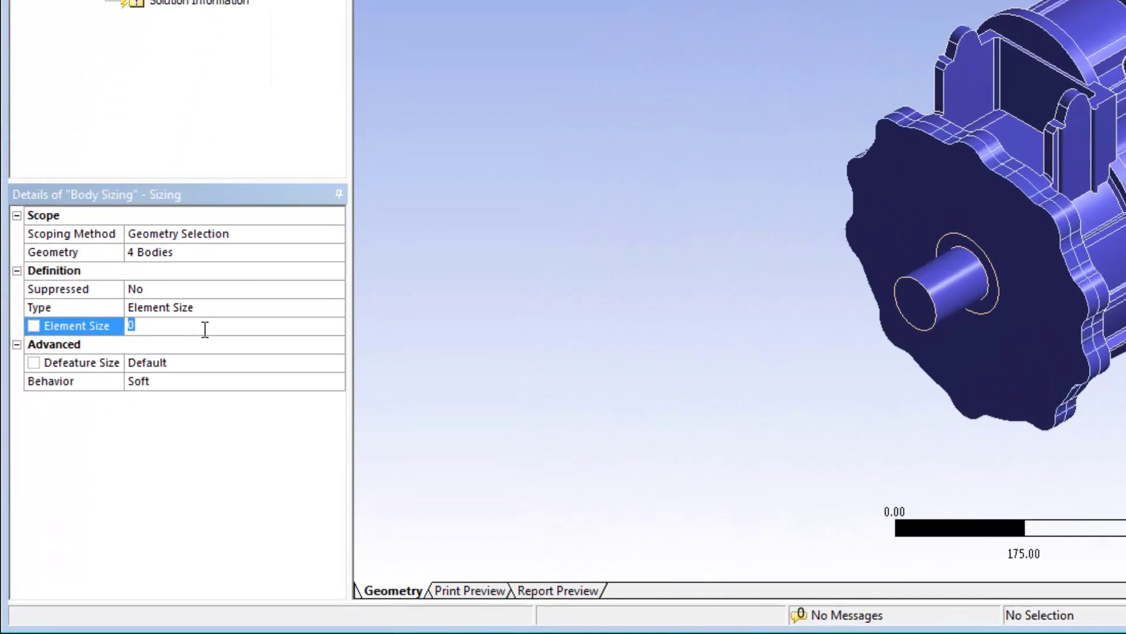
pyautogui.write('25')
pyautogui.press('Return')
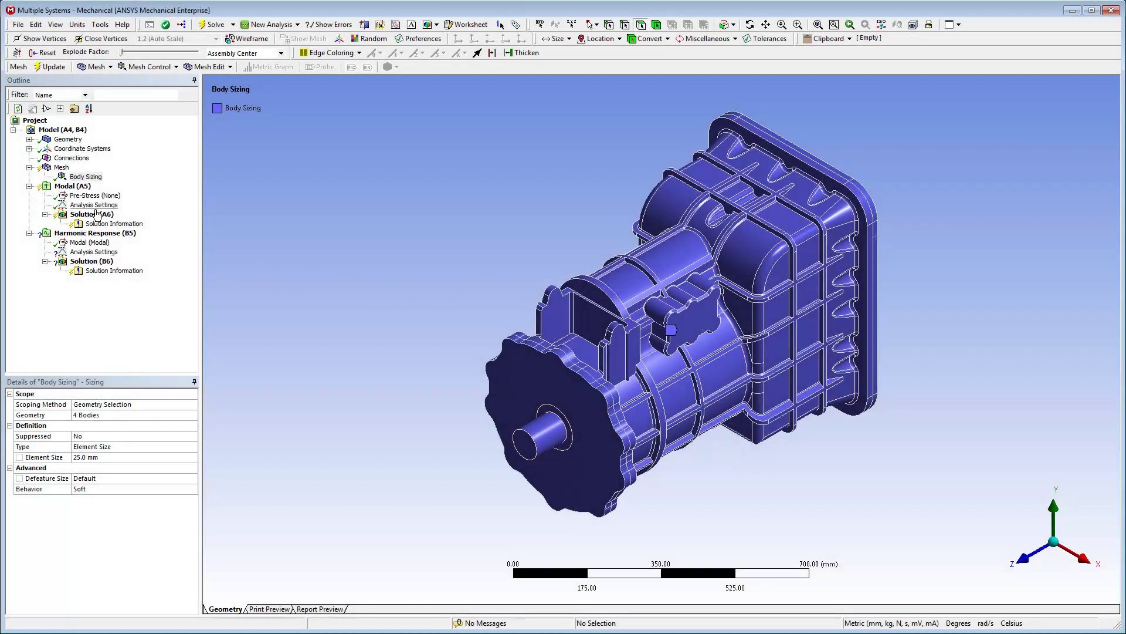
pyautogui.click(84, 189)
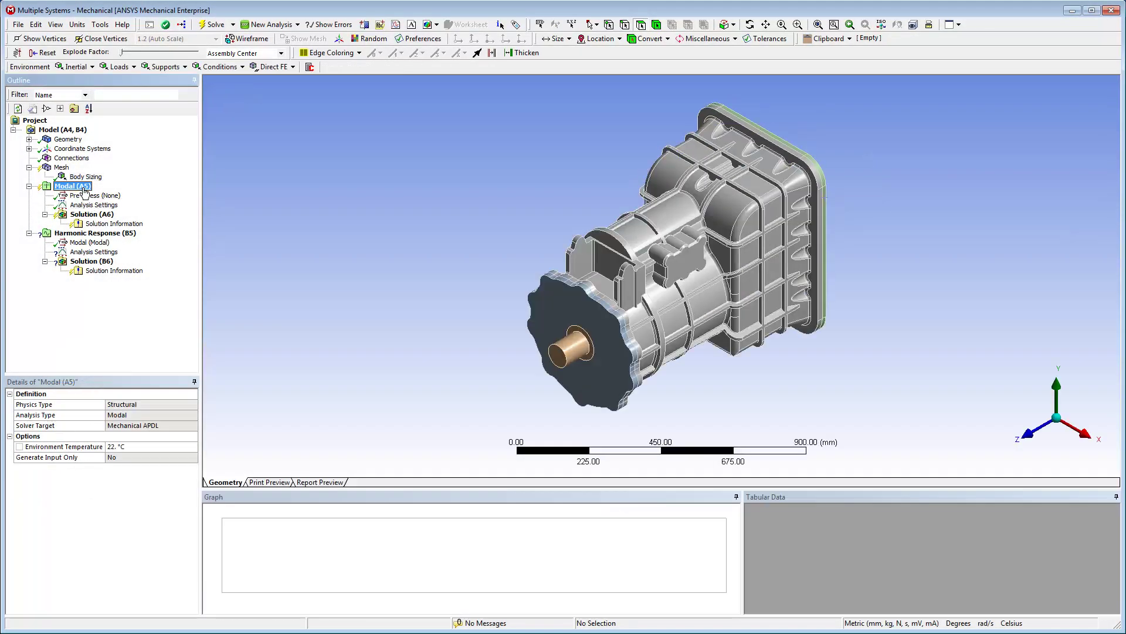
# - Add a Fixed Support on all 16 housing flange faces, grown from one face by Extend to Limits
pyautogui.click(181, 70)
pyautogui.click(181, 78)
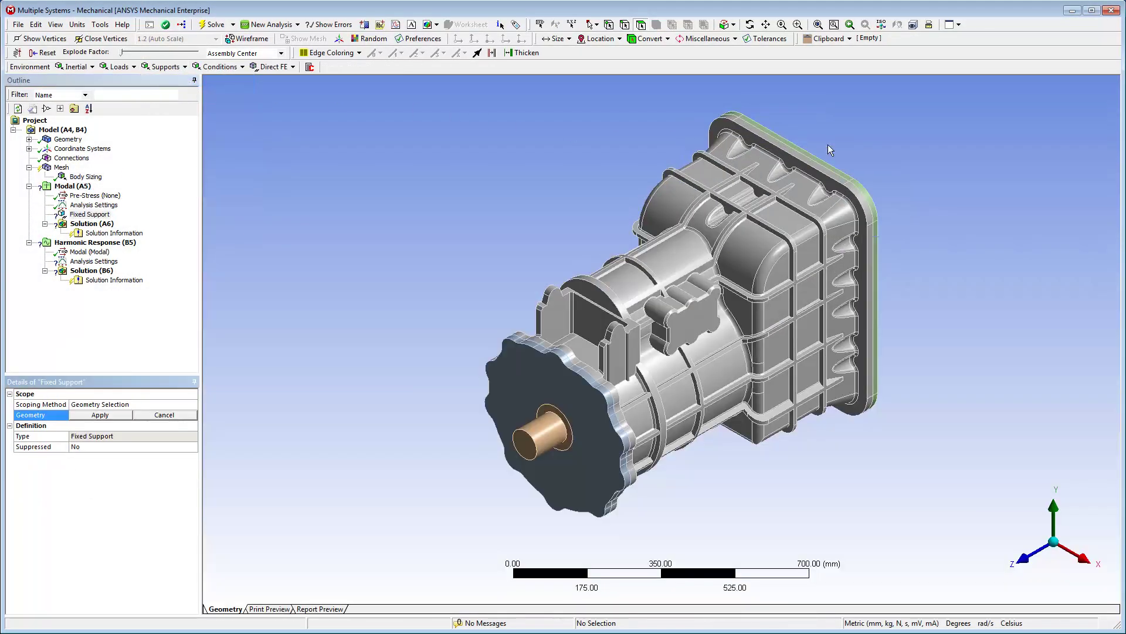
pyautogui.click(877, 269)
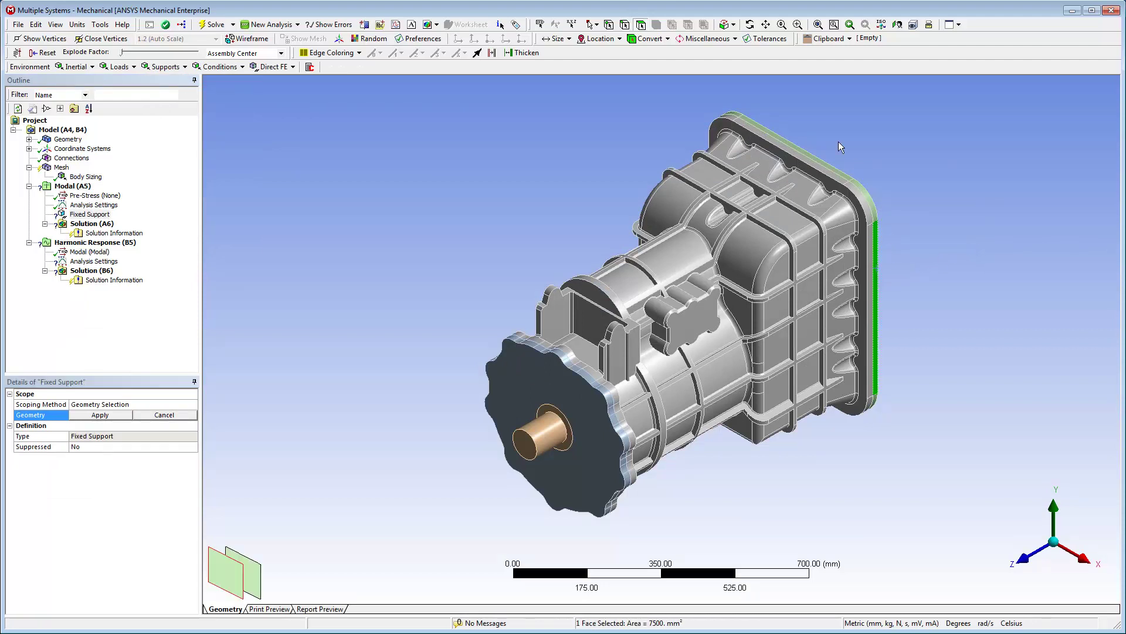
pyautogui.click(733, 25)
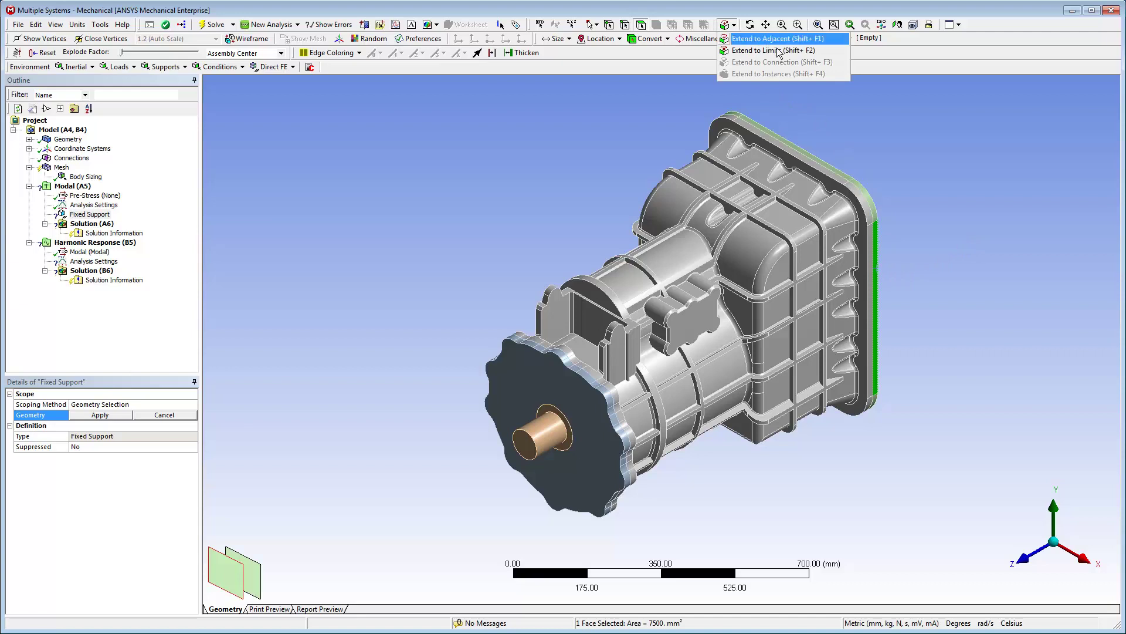
pyautogui.click(847, 53)
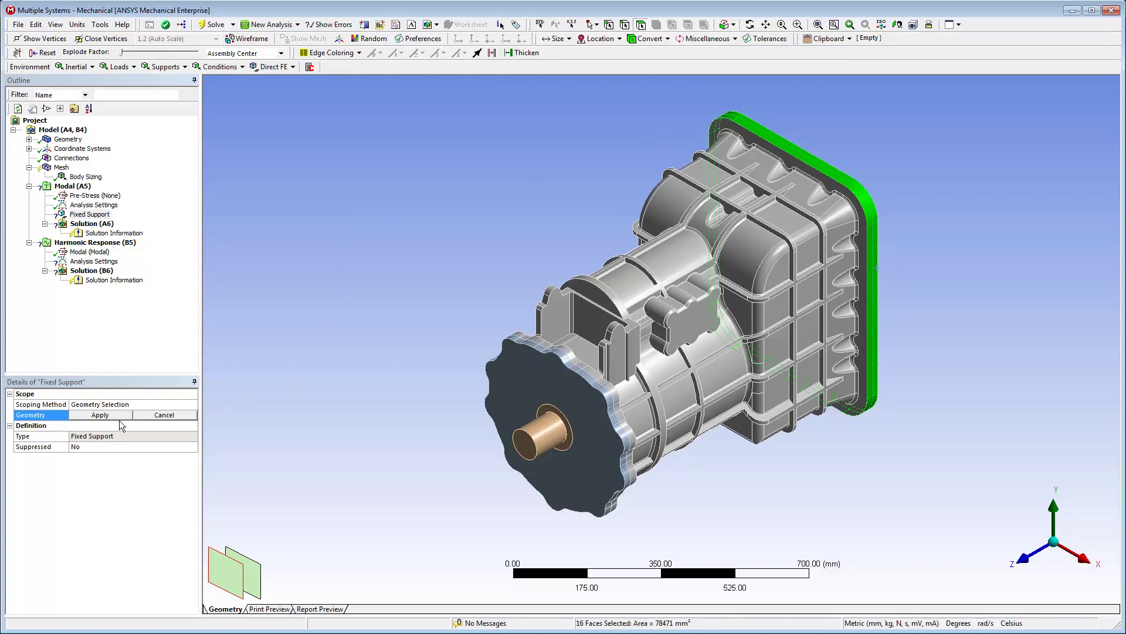
pyautogui.click(101, 415)
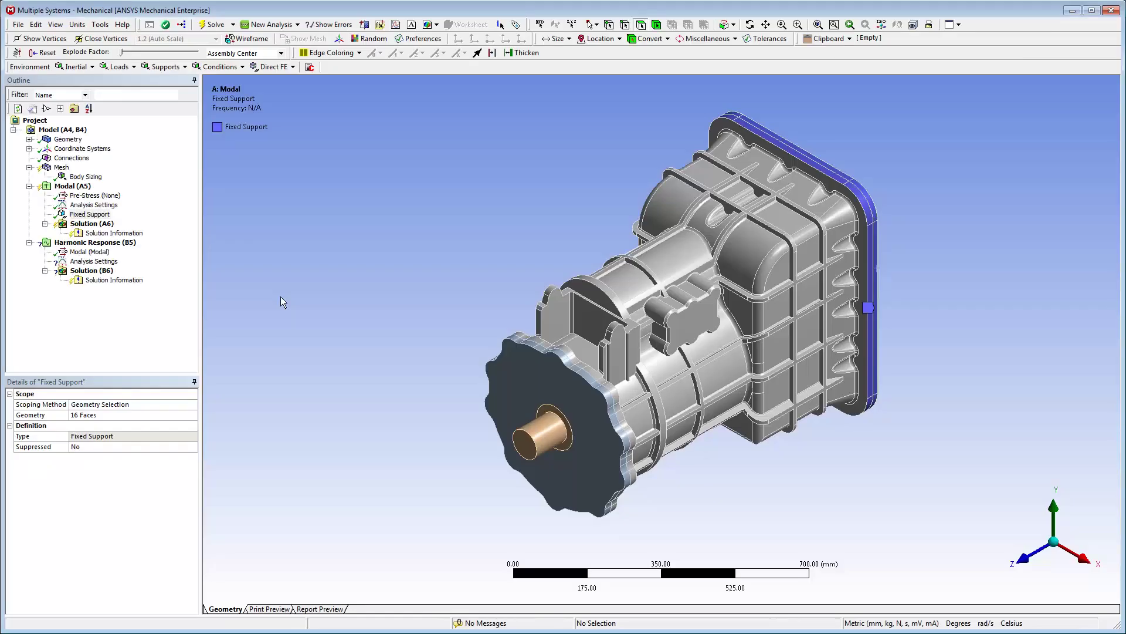
# - Set Max Modes to Find to 20 and solve the Modal analysis
pyautogui.click(97, 205)
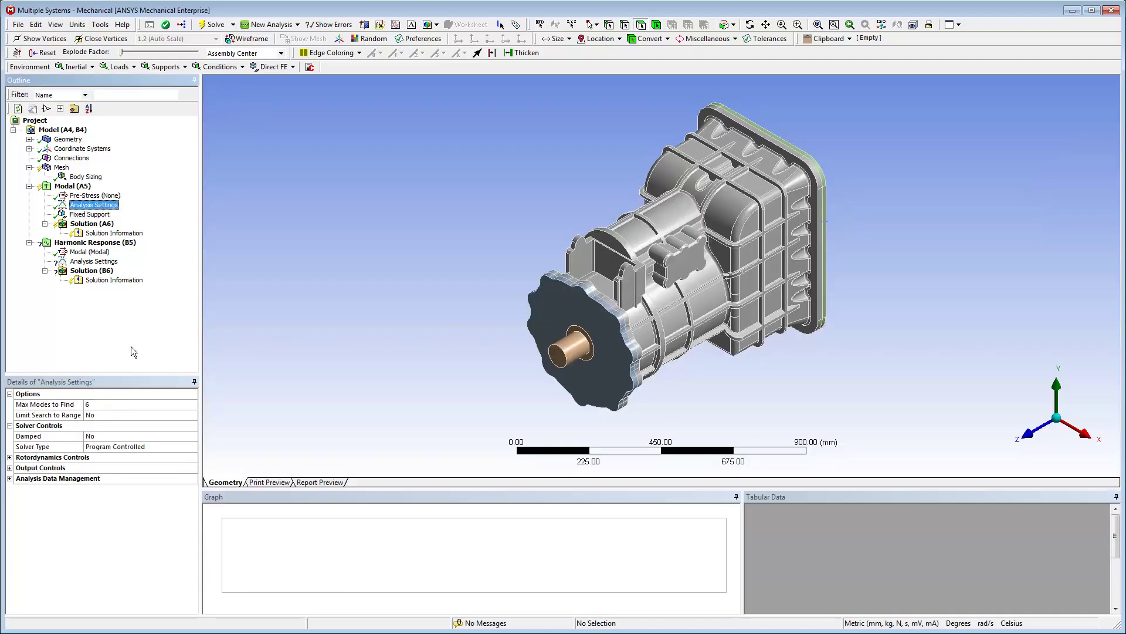
pyautogui.click(111, 405)
pyautogui.write('20')
pyautogui.press('Return')
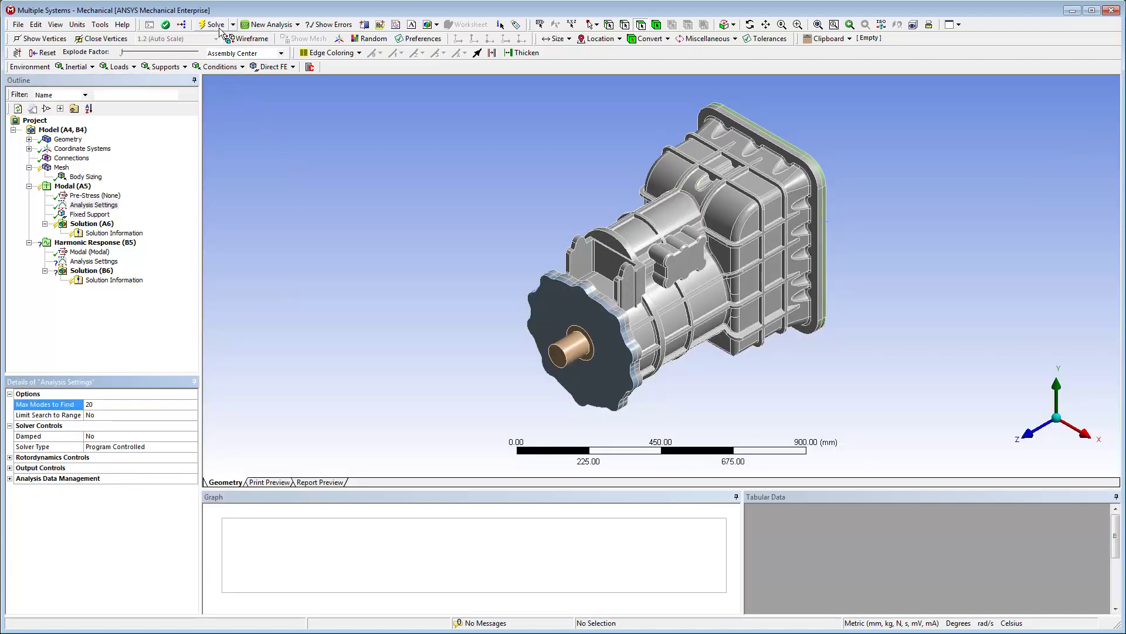
pyautogui.click(219, 27)
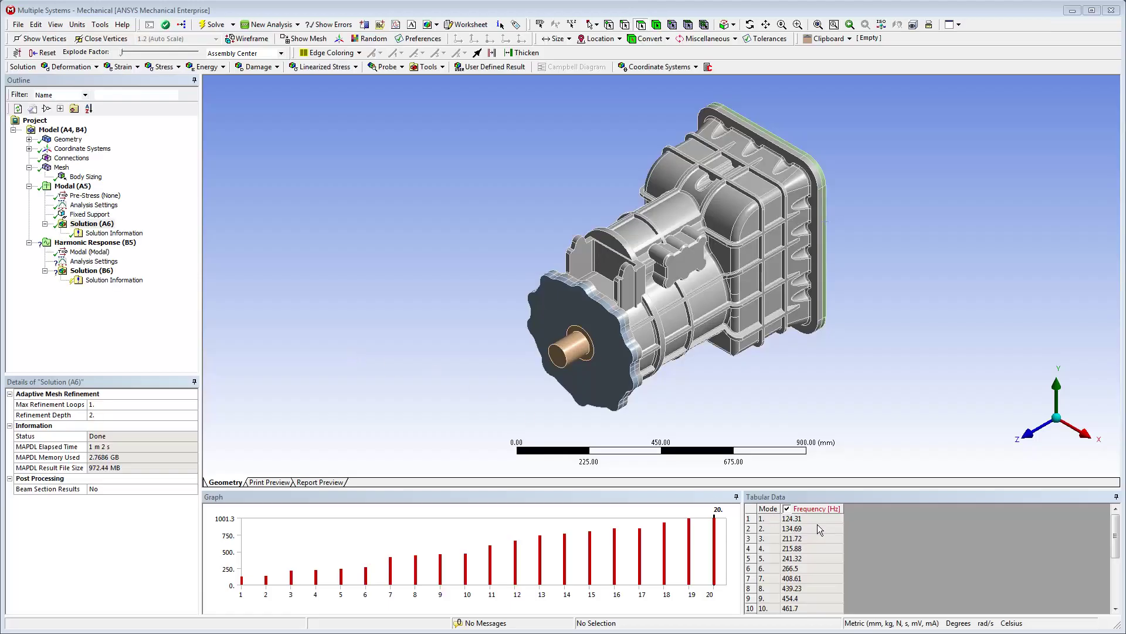
# - Create and evaluate Total Deformation mode shape results for modes 1 to 6
pyautogui.moveTo(818, 520); pyautogui.dragTo(831, 564)
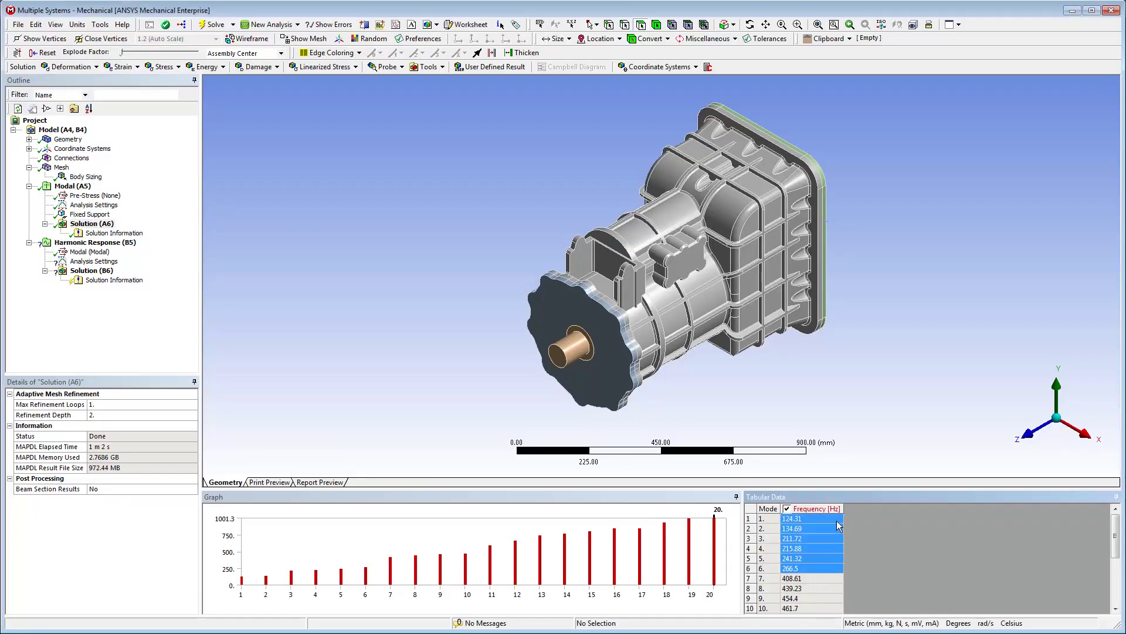
pyautogui.rightClick(832, 564)
pyautogui.click(946, 539)
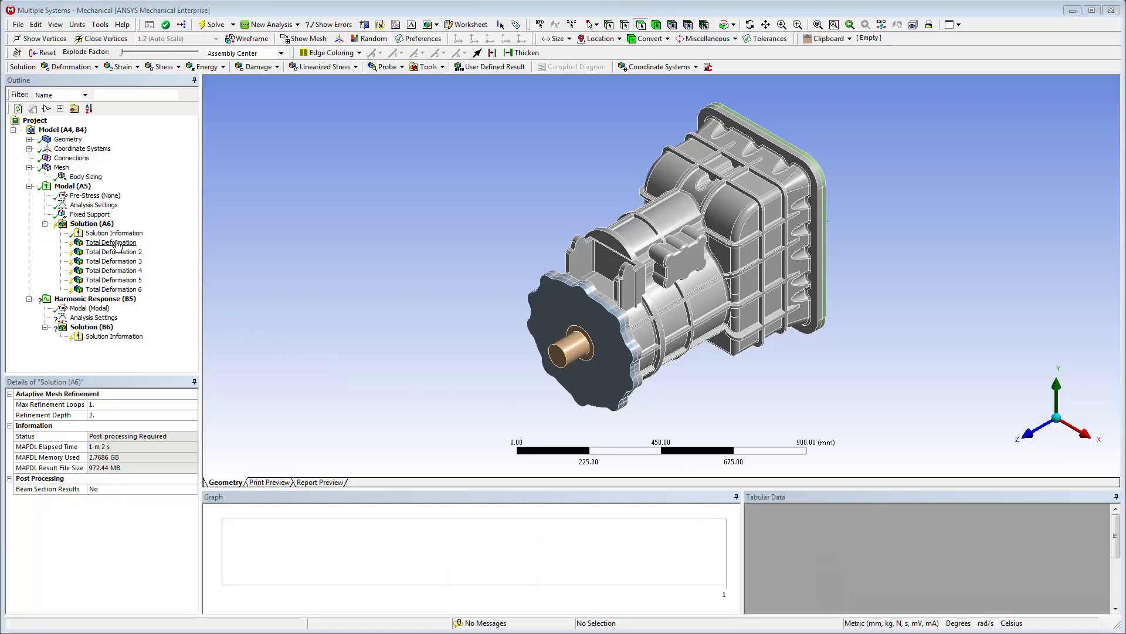
pyautogui.rightClick(103, 225)
pyautogui.click(199, 254)
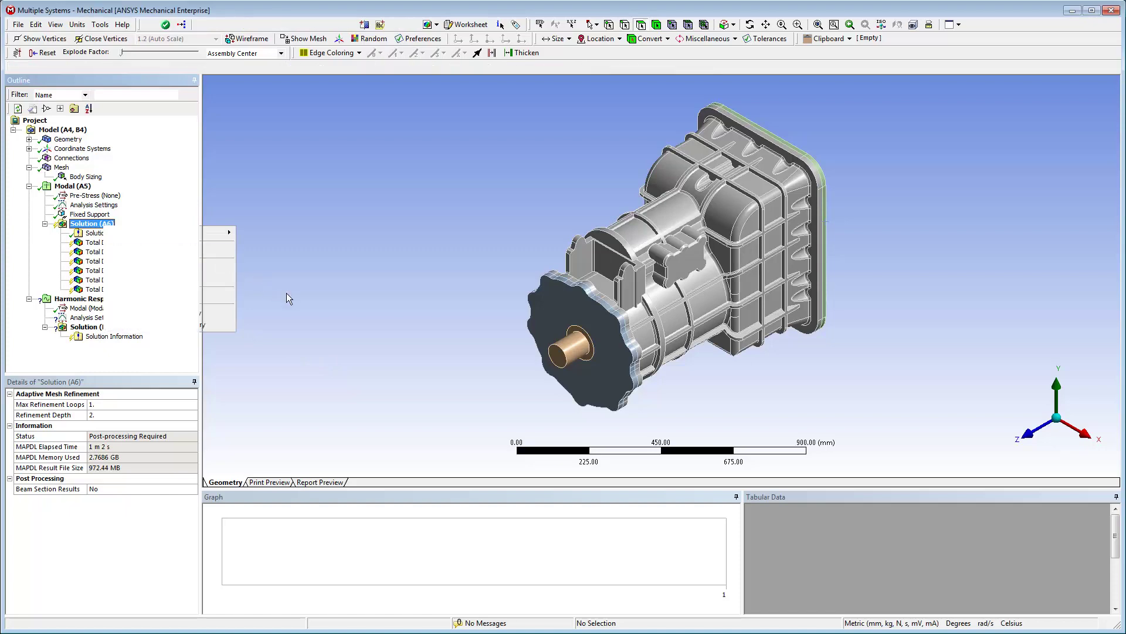
# - Display and animate the first mode shape at 124.31 Hz
pyautogui.click(126, 244)
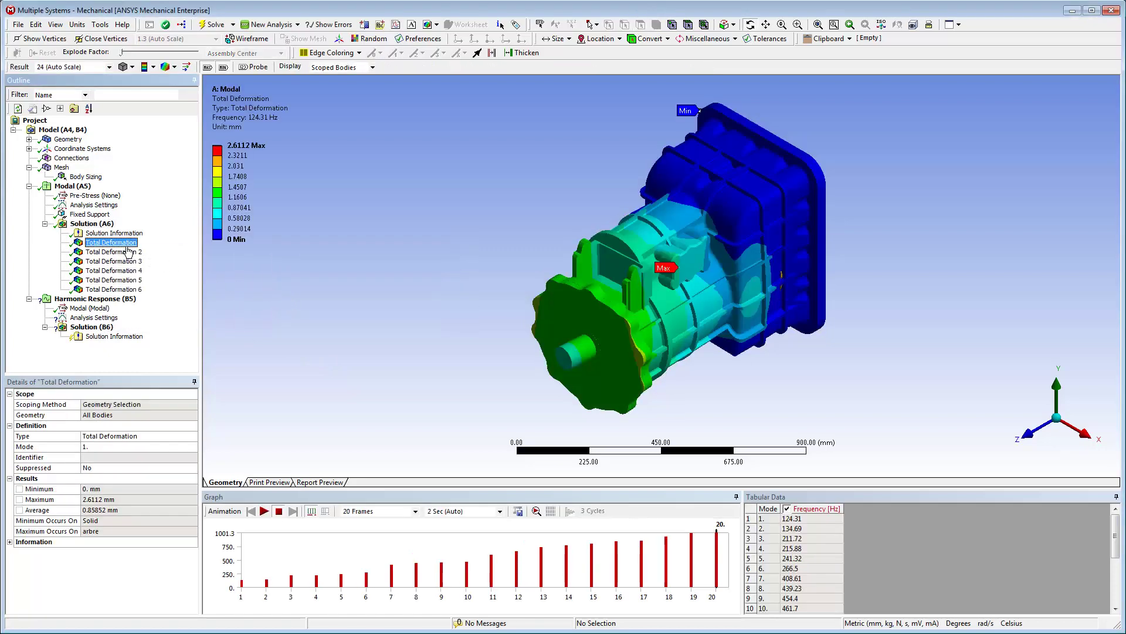
pyautogui.click(264, 511)
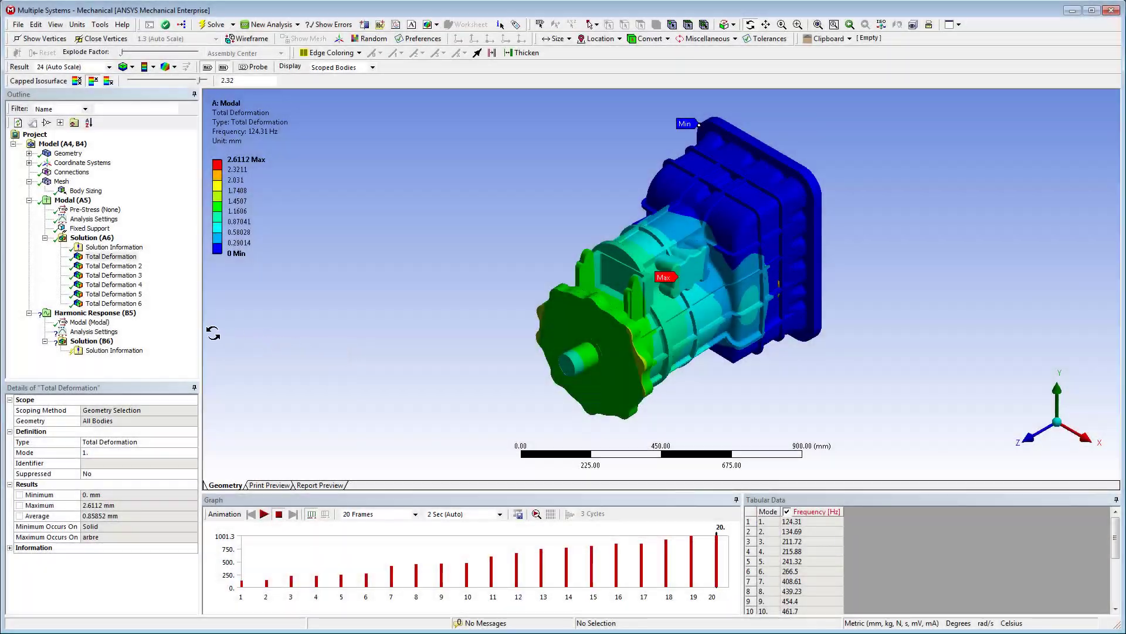
pyautogui.click(117, 313)
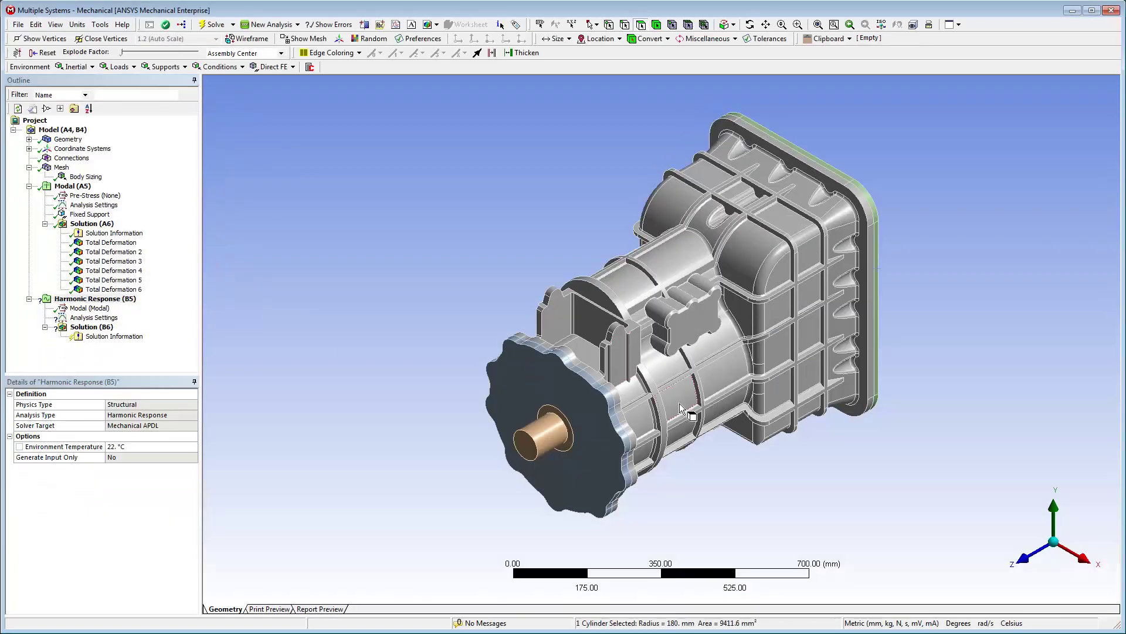
# - Hide the outer housing and apply a Force to the inner spool's cylindrical face
pyautogui.click(679, 403)
pyautogui.rightClick(680, 403)
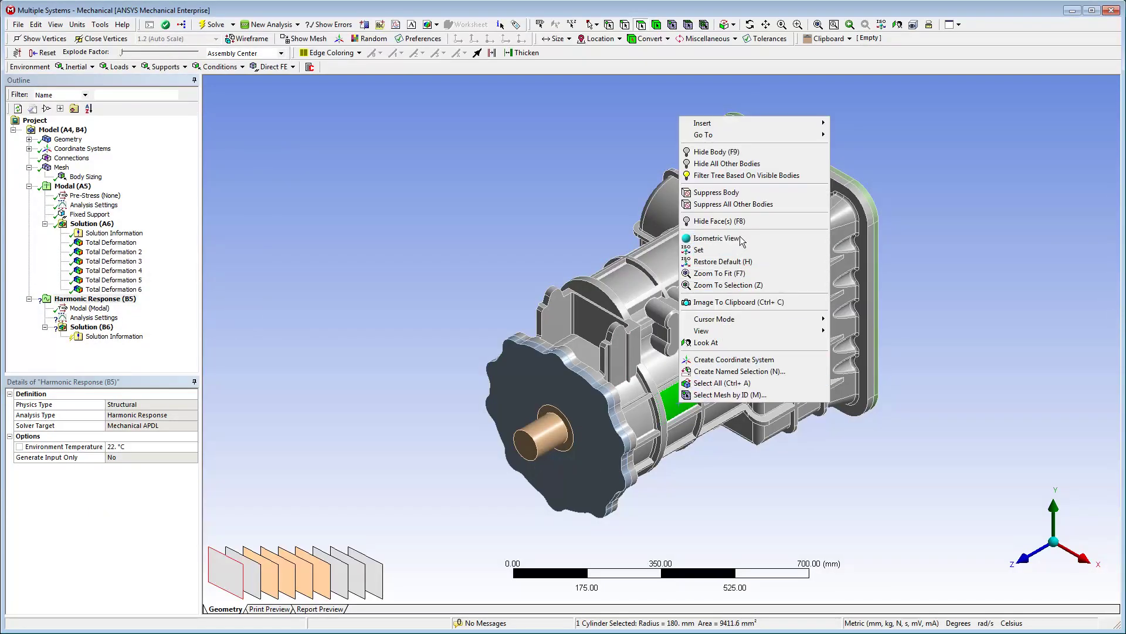
pyautogui.click(750, 154)
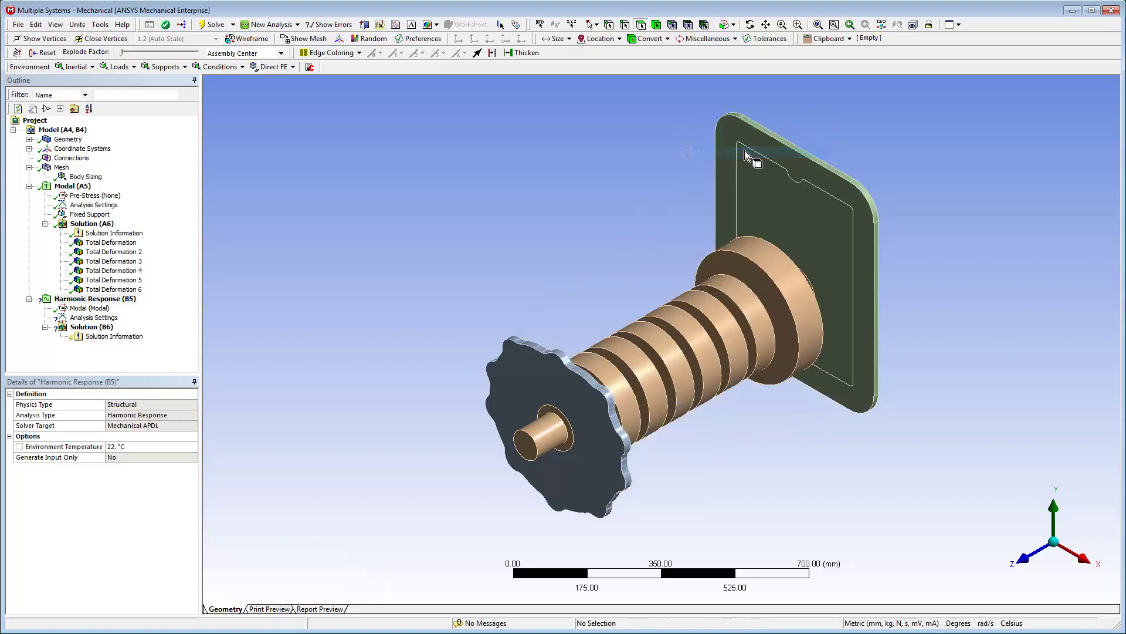
pyautogui.click(677, 362)
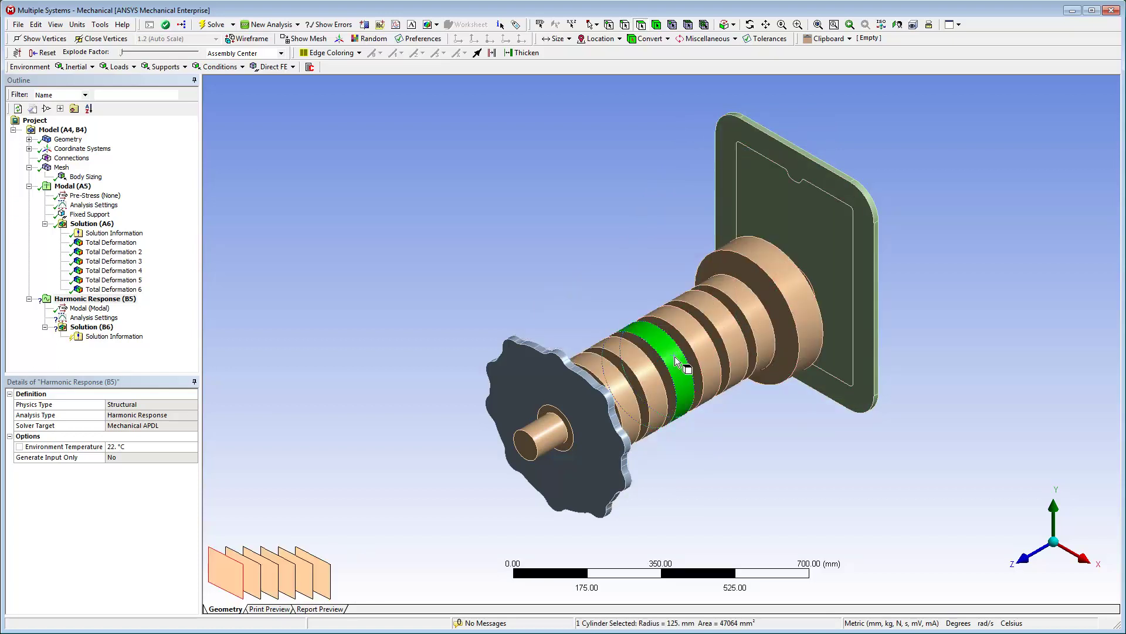
pyautogui.rightClick(681, 364)
pyautogui.moveTo(696, 366)
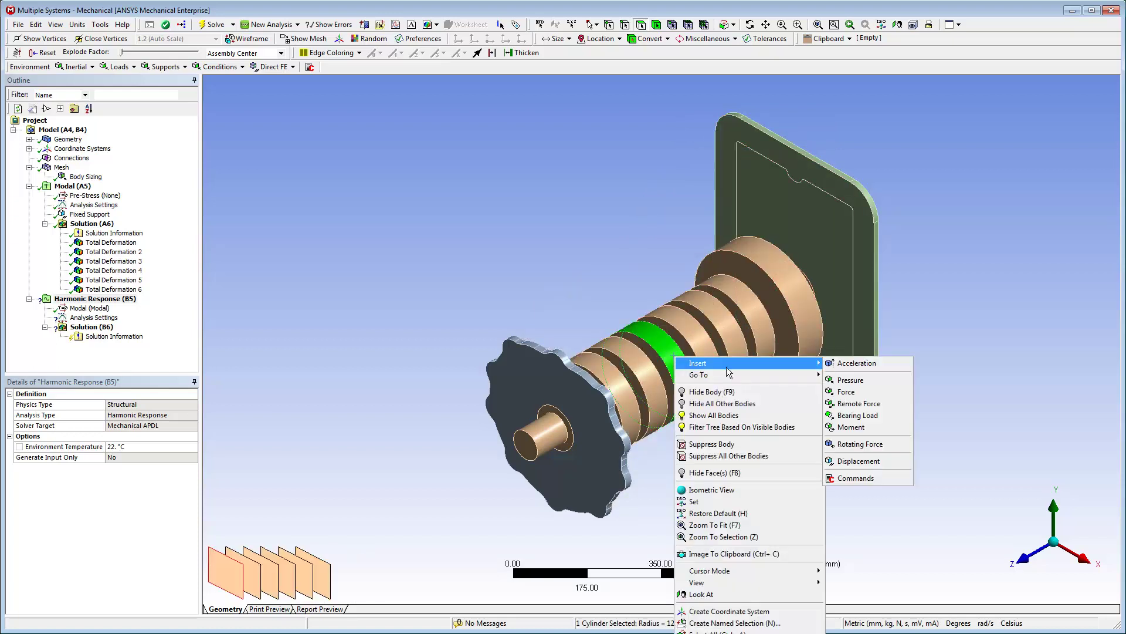
pyautogui.click(891, 395)
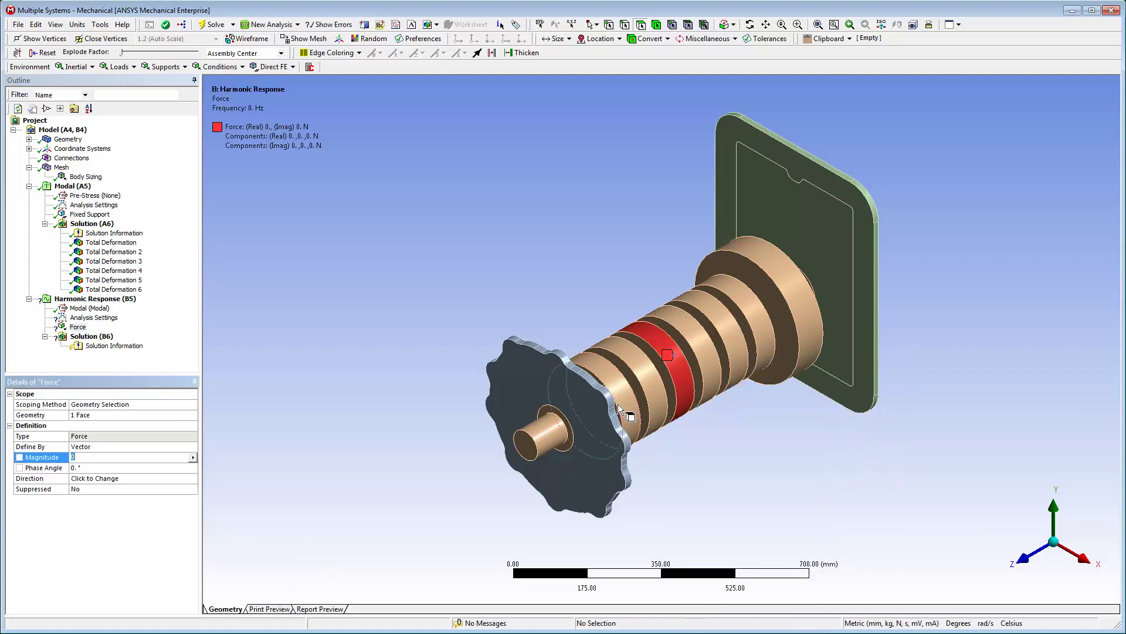
# - Define the force by components: 200 N real in X and 200 N imaginary in Y
pyautogui.click(195, 448)
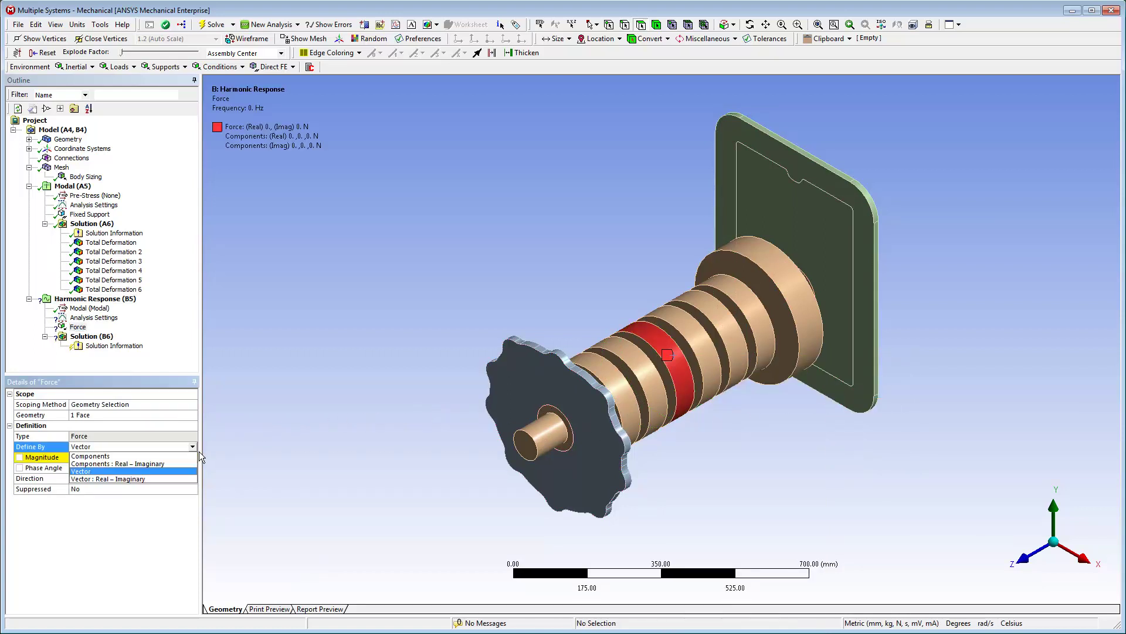
pyautogui.click(191, 463)
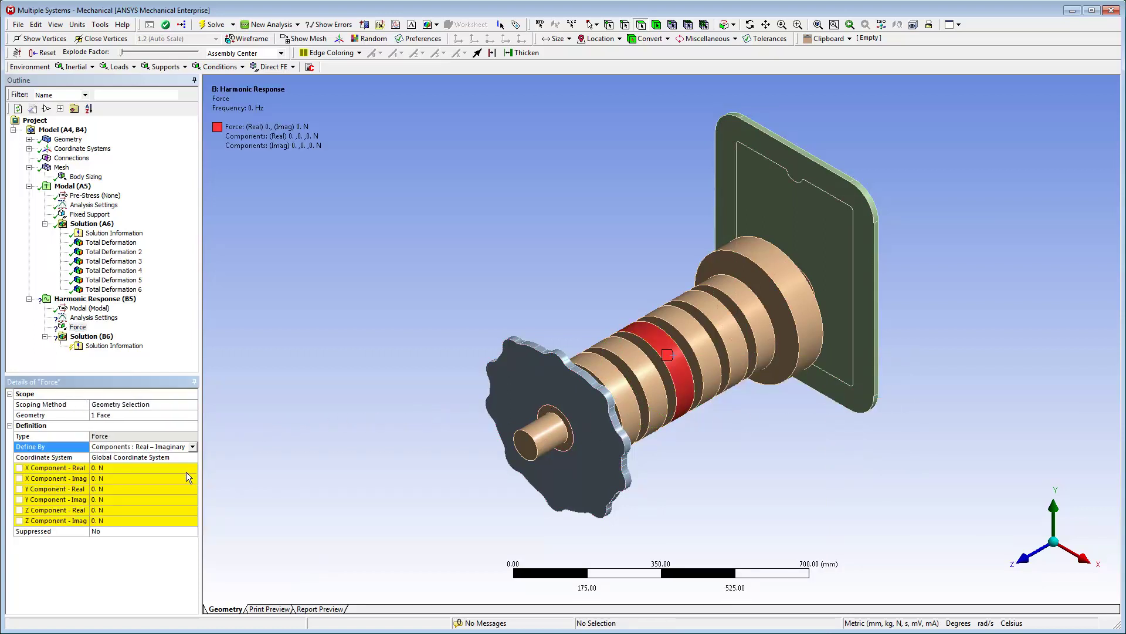
pyautogui.click(185, 472)
pyautogui.write('2')
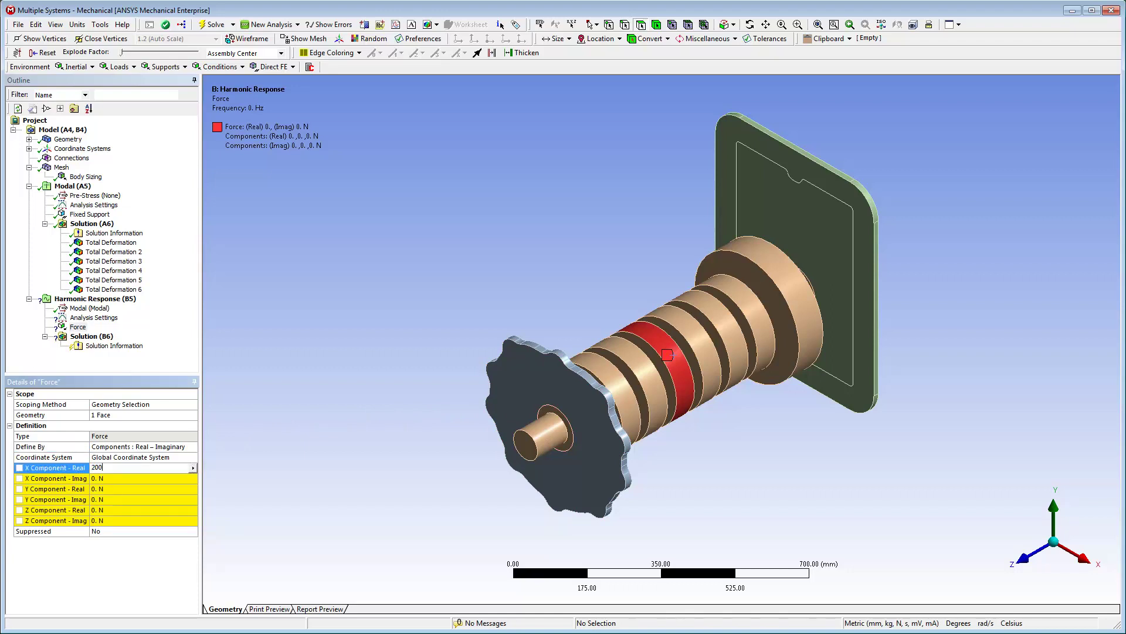
pyautogui.write('00')
pyautogui.press('Return')
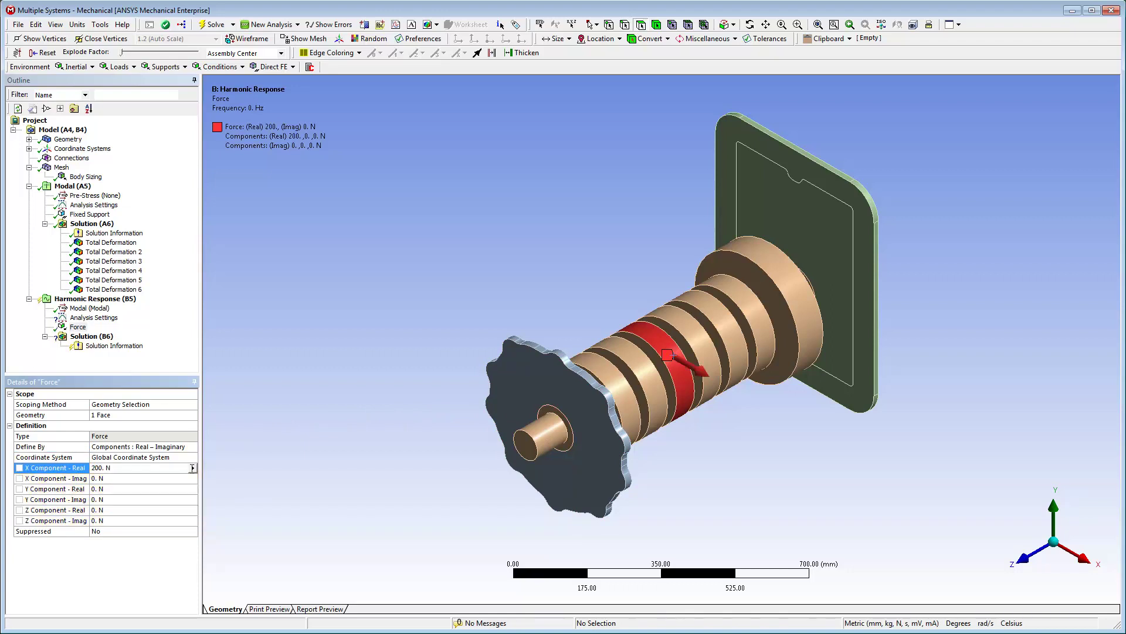
pyautogui.click(143, 501)
pyautogui.write('200')
pyautogui.press('Return')
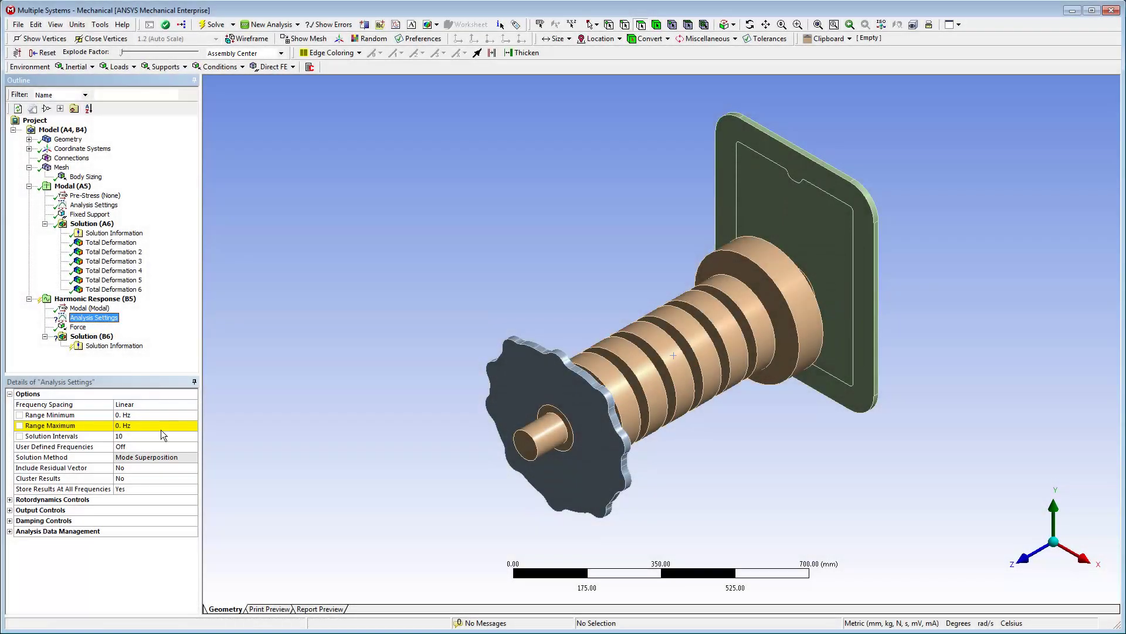
# - Set the harmonic frequency range to 150–350 Hz with 20 solution intervals
pyautogui.click(155, 415)
pyautogui.write('150')
pyautogui.click(150, 425)
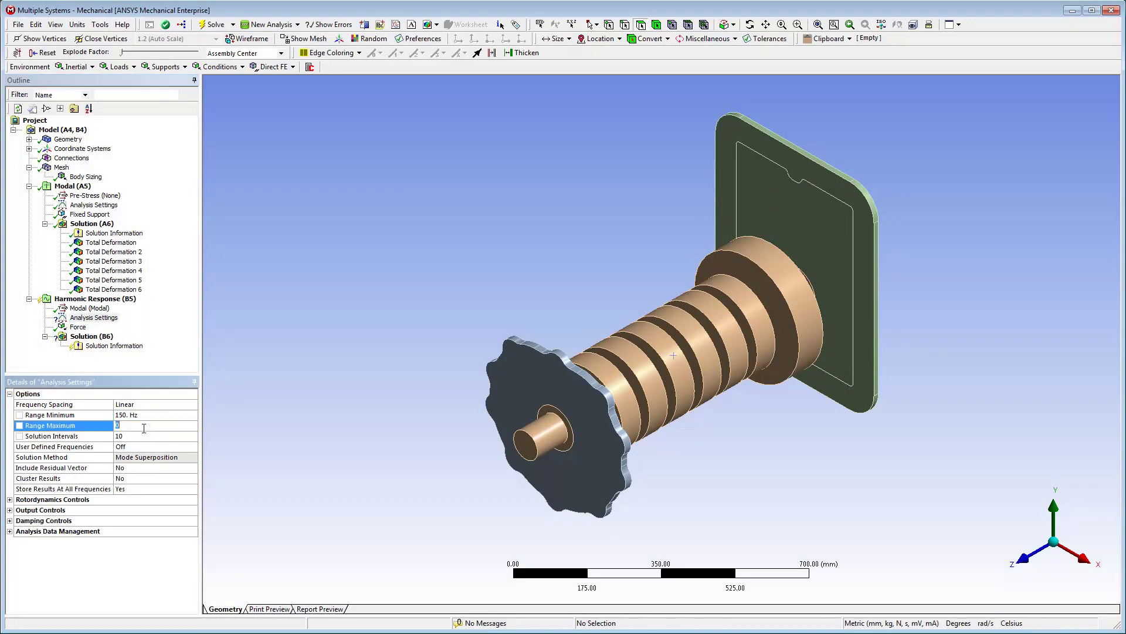
pyautogui.write('350. Hz')
pyautogui.click(126, 435)
pyautogui.write('20')
pyautogui.press('Return')
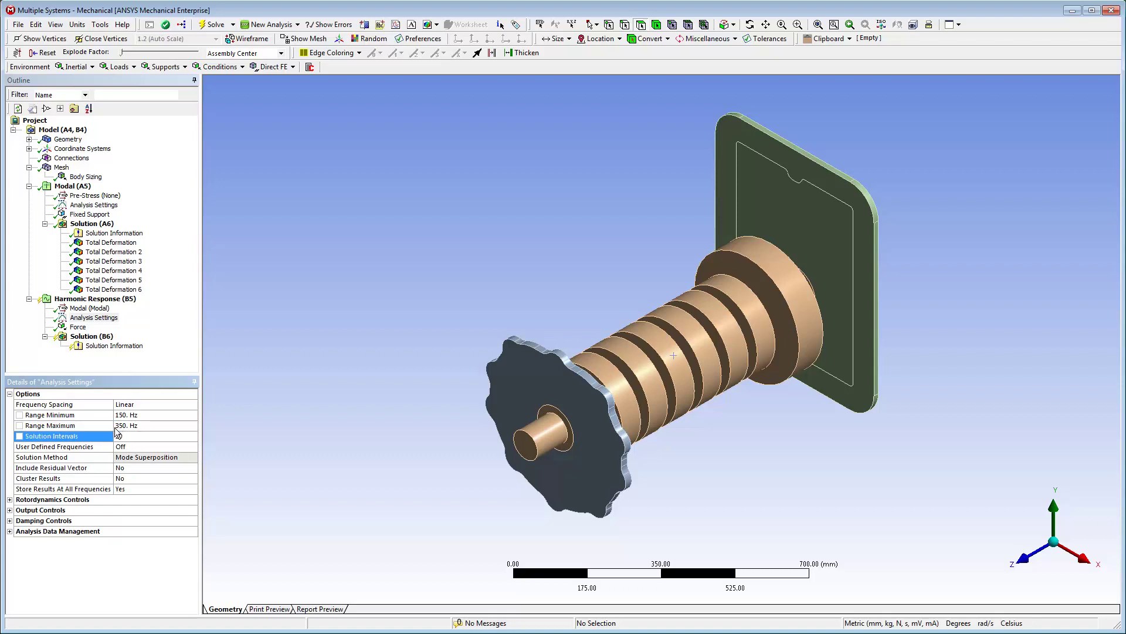
# - Turn off stress and strain output and set a 0.01 constant damping ratio
pyautogui.doubleClick(75, 511)
pyautogui.doubleClick(160, 524)
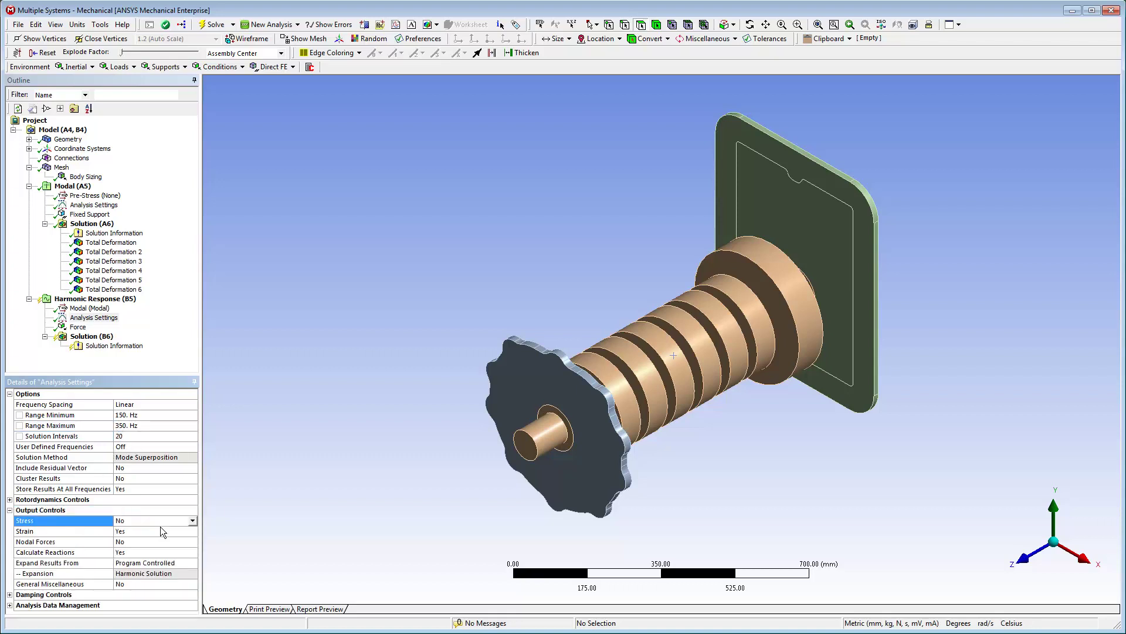
pyautogui.doubleClick(160, 532)
pyautogui.doubleClick(75, 510)
pyautogui.doubleClick(66, 520)
pyautogui.click(135, 531)
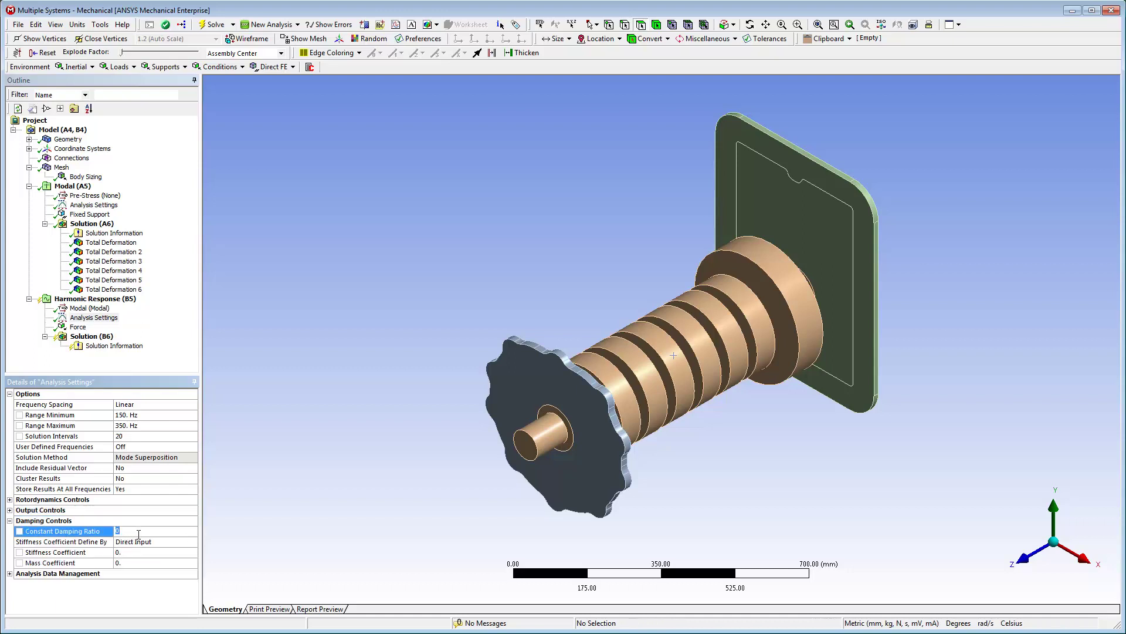
pyautogui.write('.01')
pyautogui.press('Return')
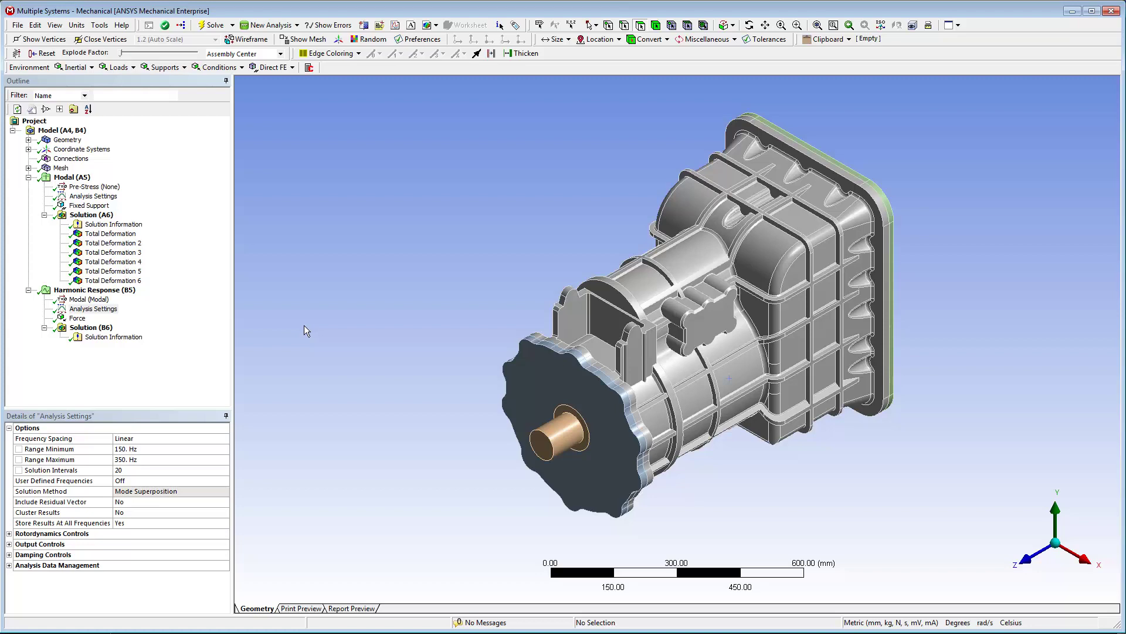
# - Add an X-direction Deformation frequency response on the housing's cylindrical face and evaluate all results
pyautogui.click(91, 328)
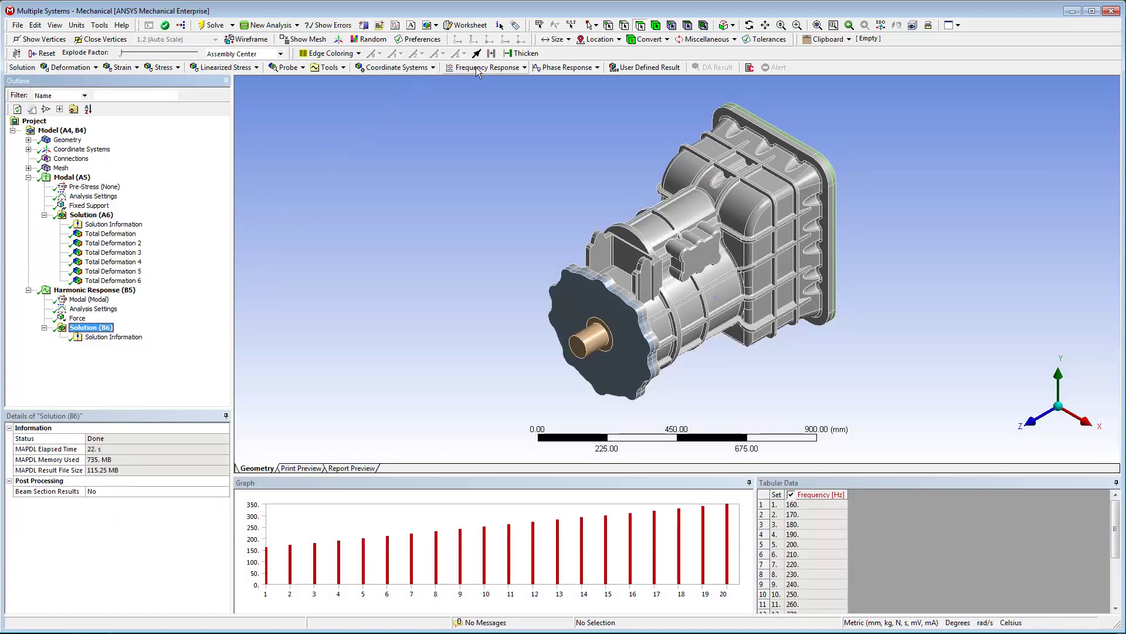
pyautogui.click(493, 67)
pyautogui.click(501, 110)
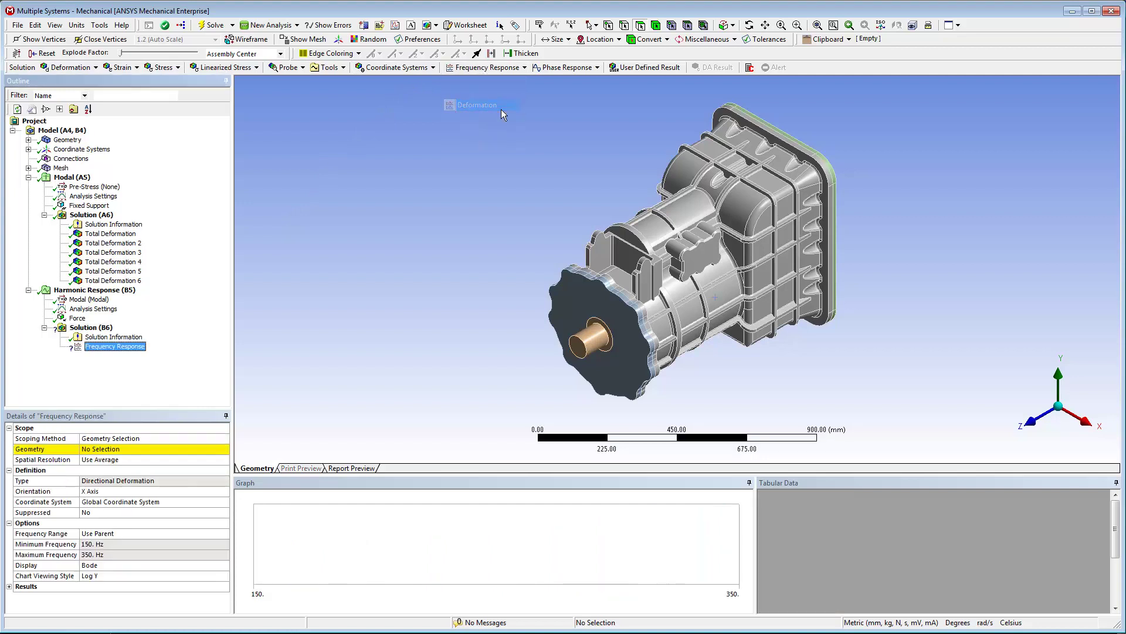
pyautogui.click(689, 316)
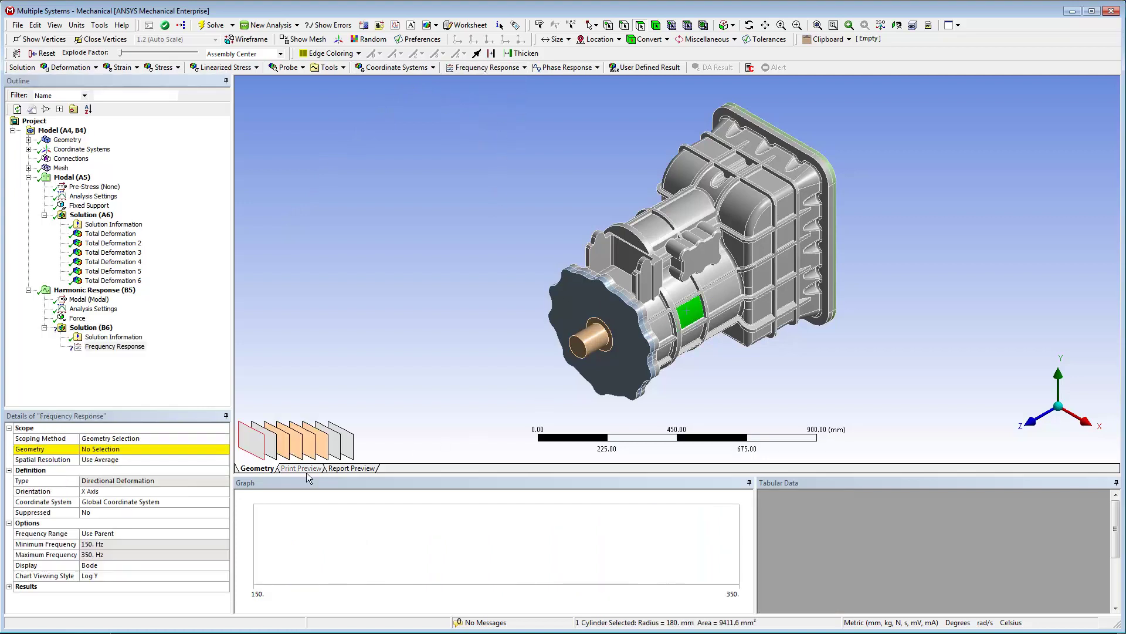
pyautogui.click(117, 449)
pyautogui.click(116, 450)
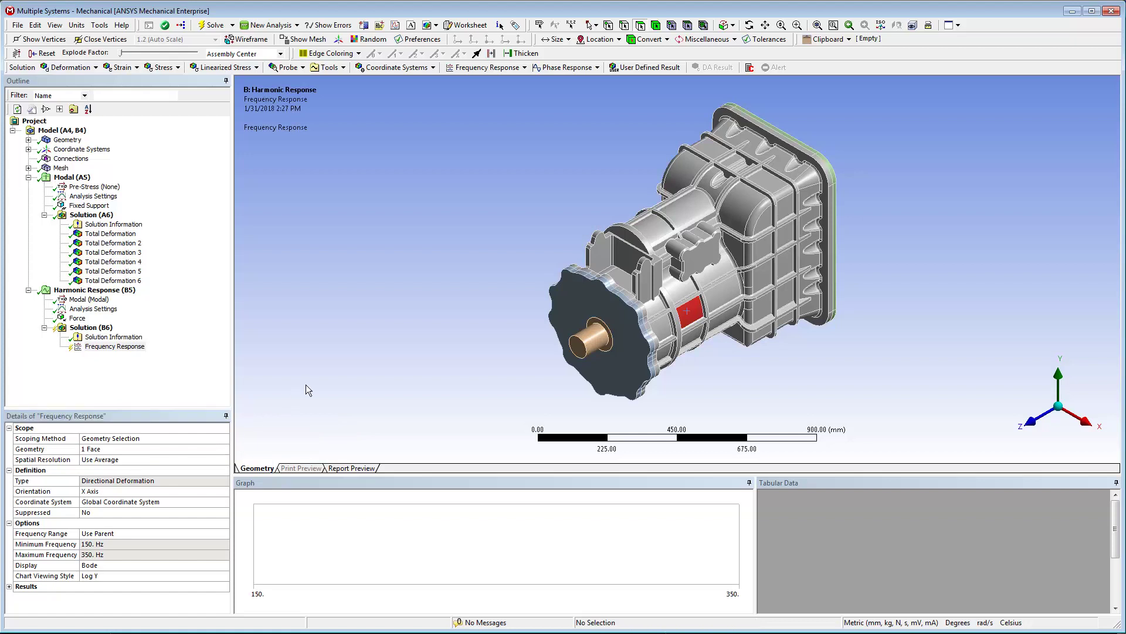
pyautogui.rightClick(127, 349)
pyautogui.click(203, 374)
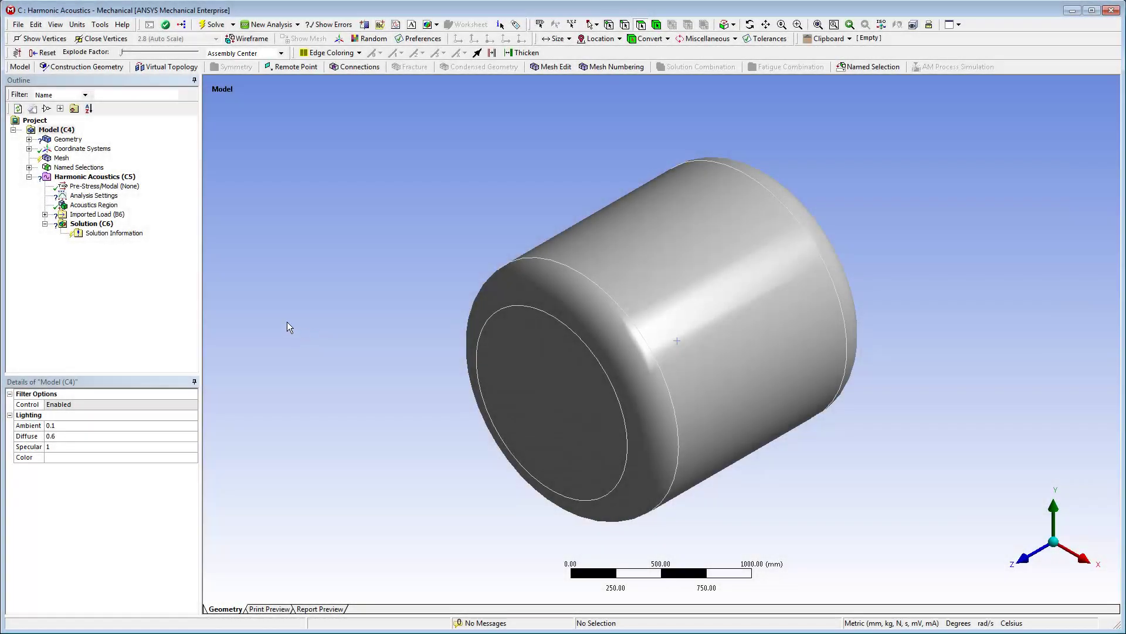
# - Assign Air to the enclosure Solid body and switch the view to wireframe
pyautogui.click(29, 139)
pyautogui.click(76, 148)
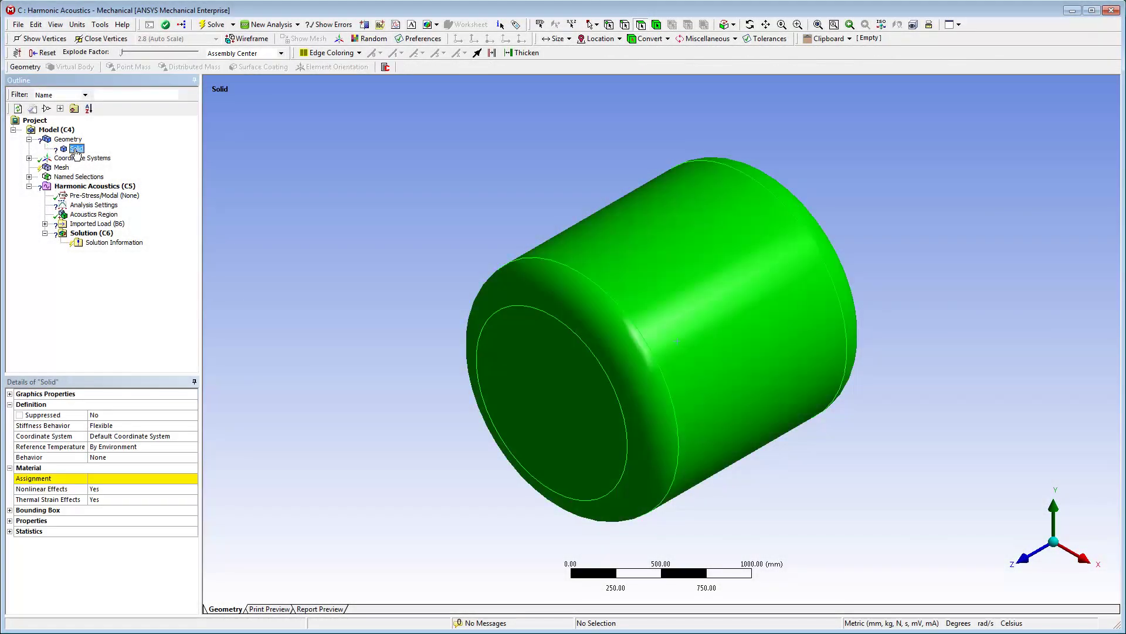
pyautogui.click(193, 480)
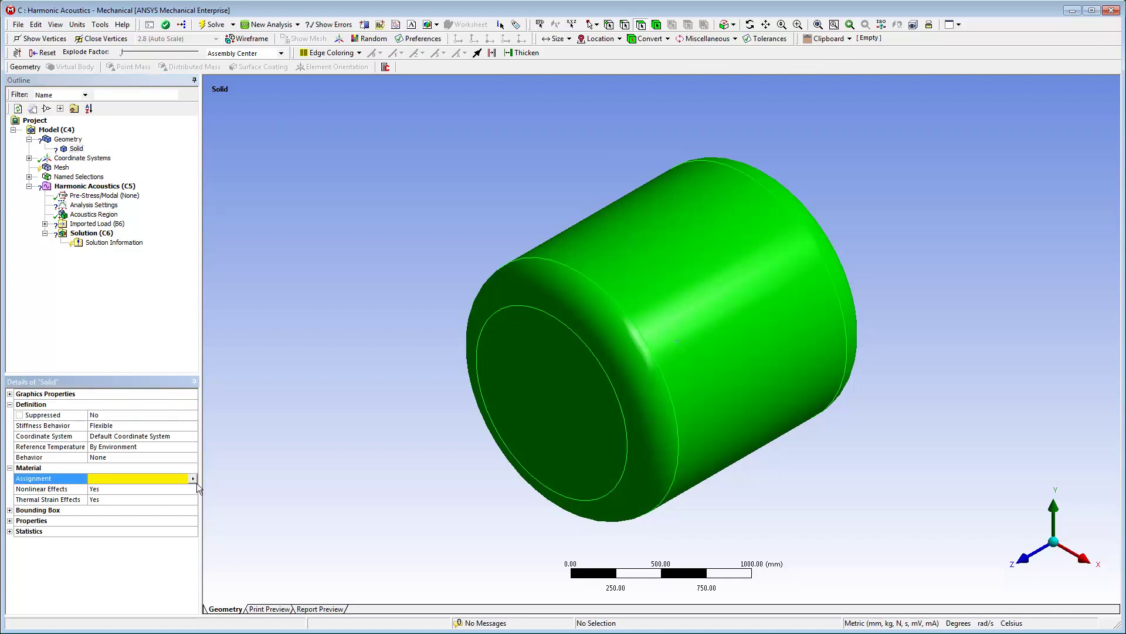
pyautogui.click(195, 480)
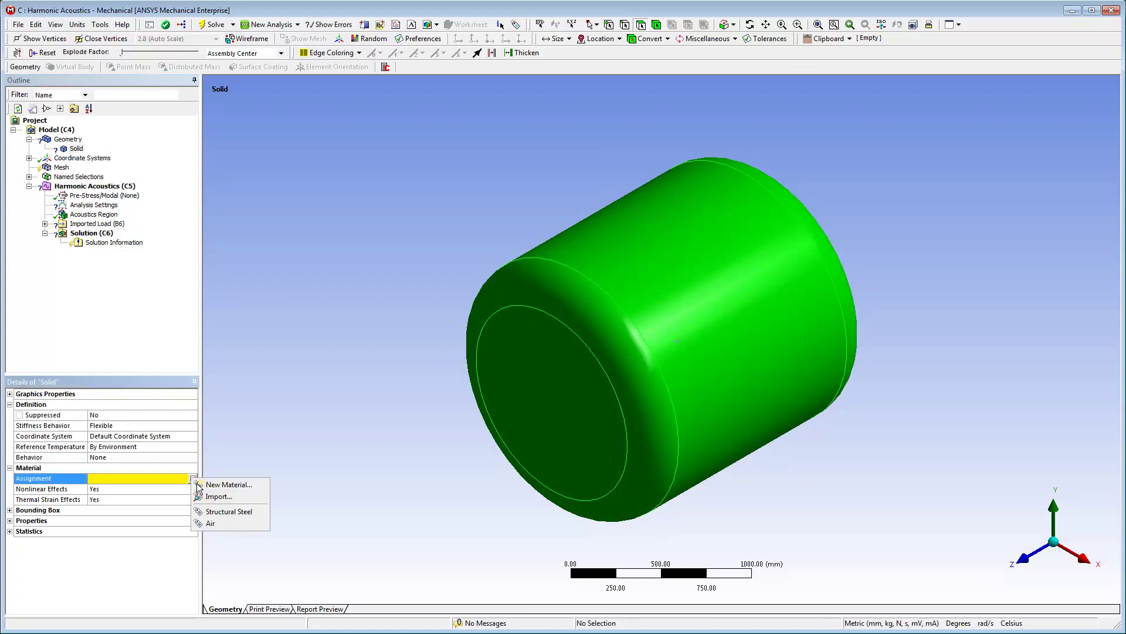
pyautogui.click(244, 523)
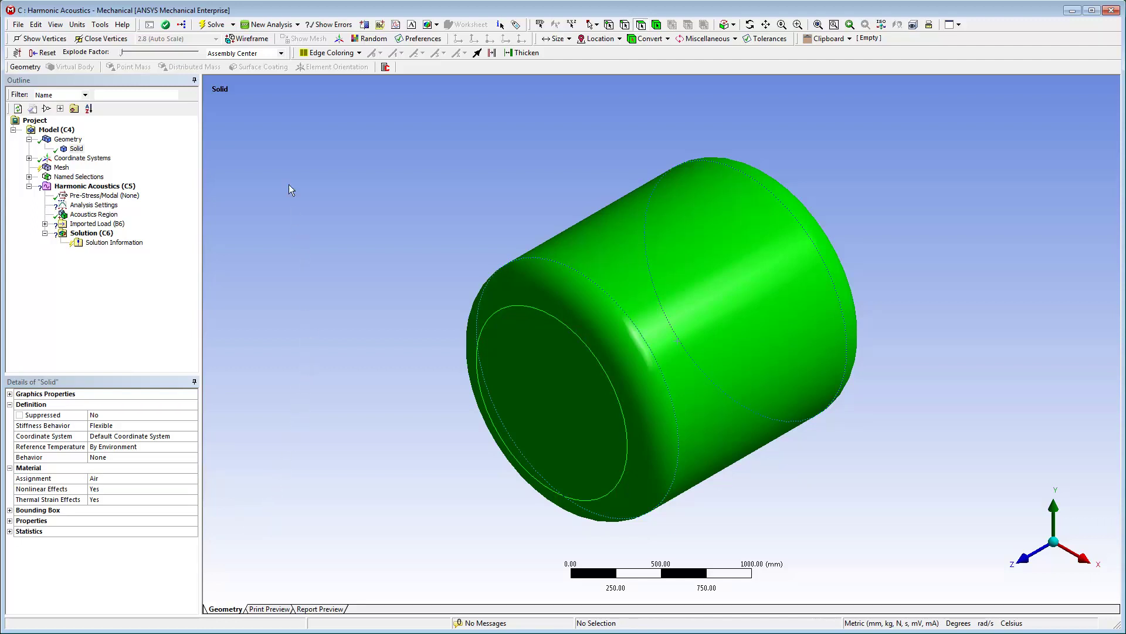
pyautogui.click(248, 39)
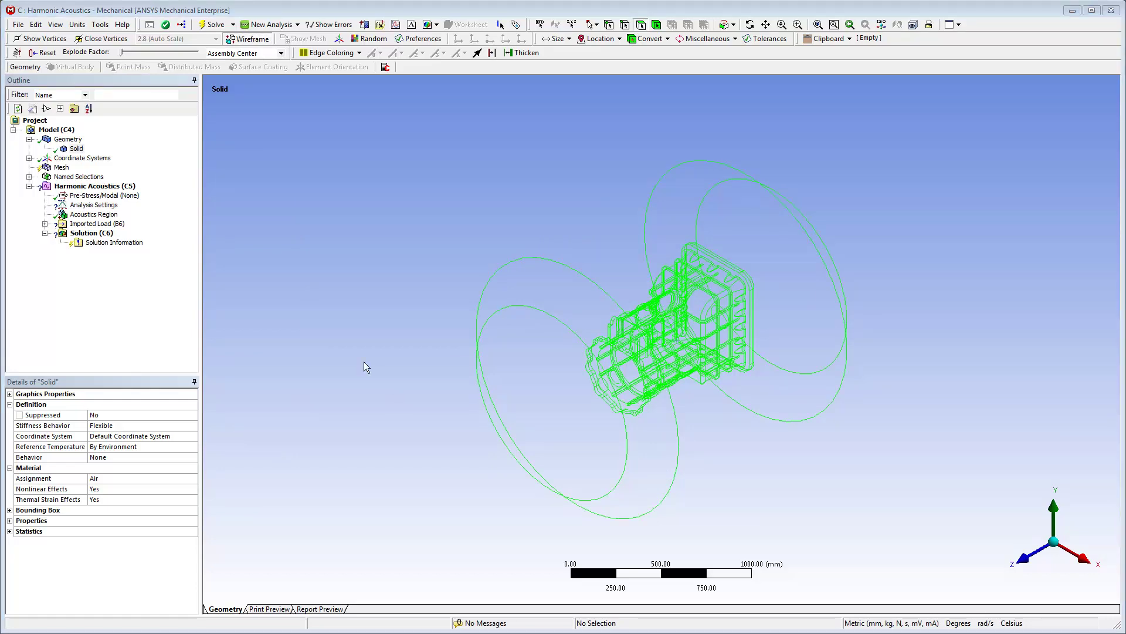
# - Insert a Body Sizing on the air enclosure body with a 100 mm element size
pyautogui.click(65, 169)
pyautogui.rightClick(66, 169)
pyautogui.moveTo(93, 176)
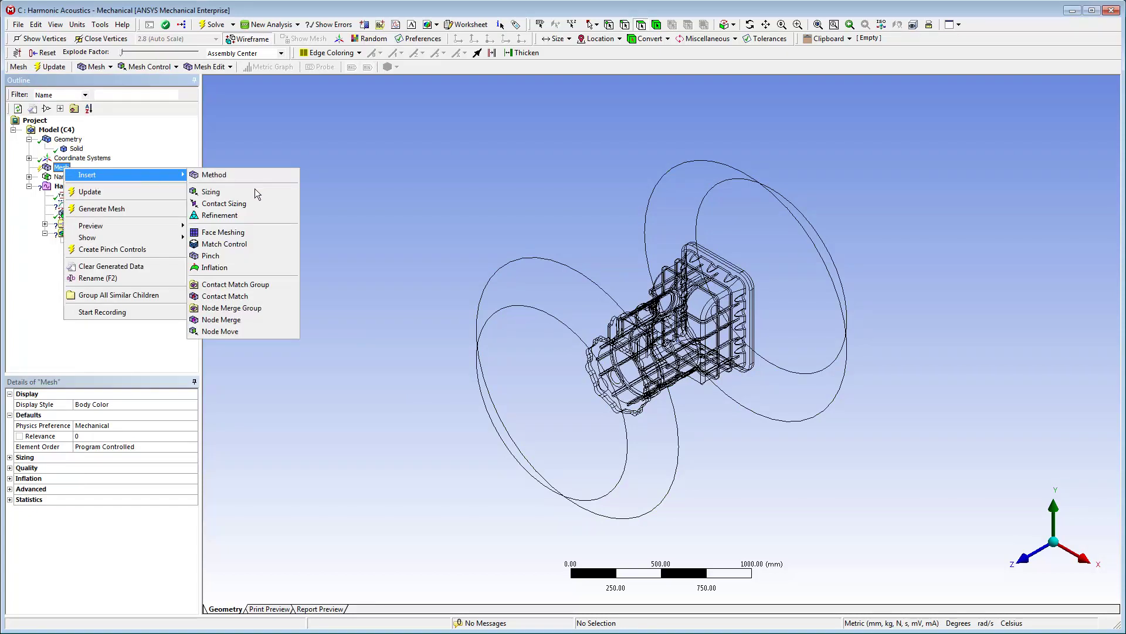
pyautogui.click(280, 194)
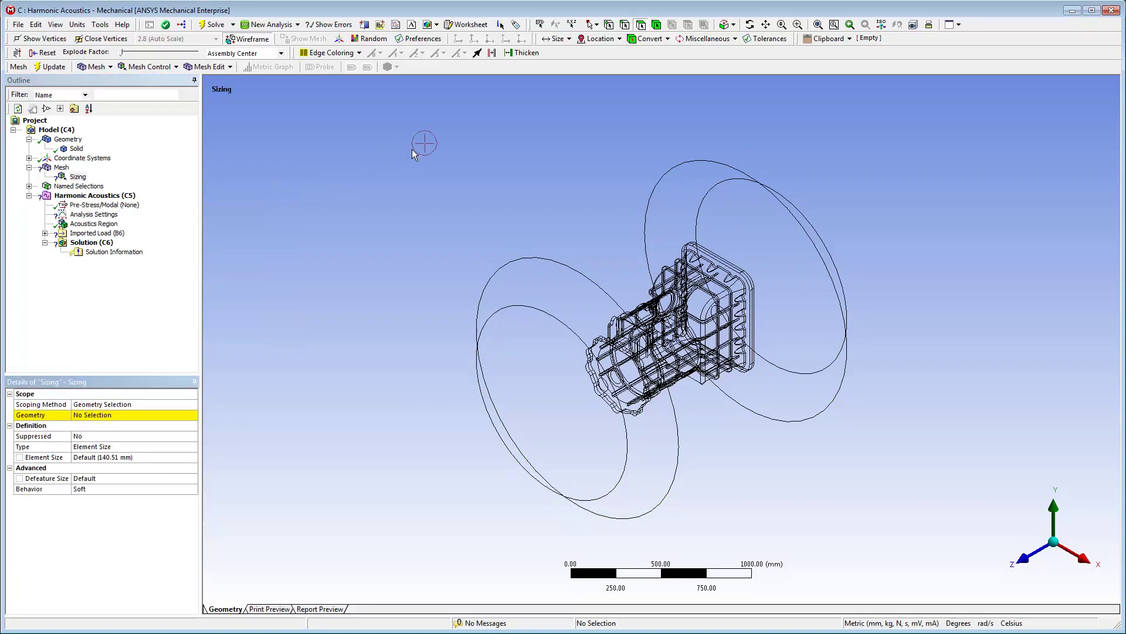
pyautogui.click(657, 24)
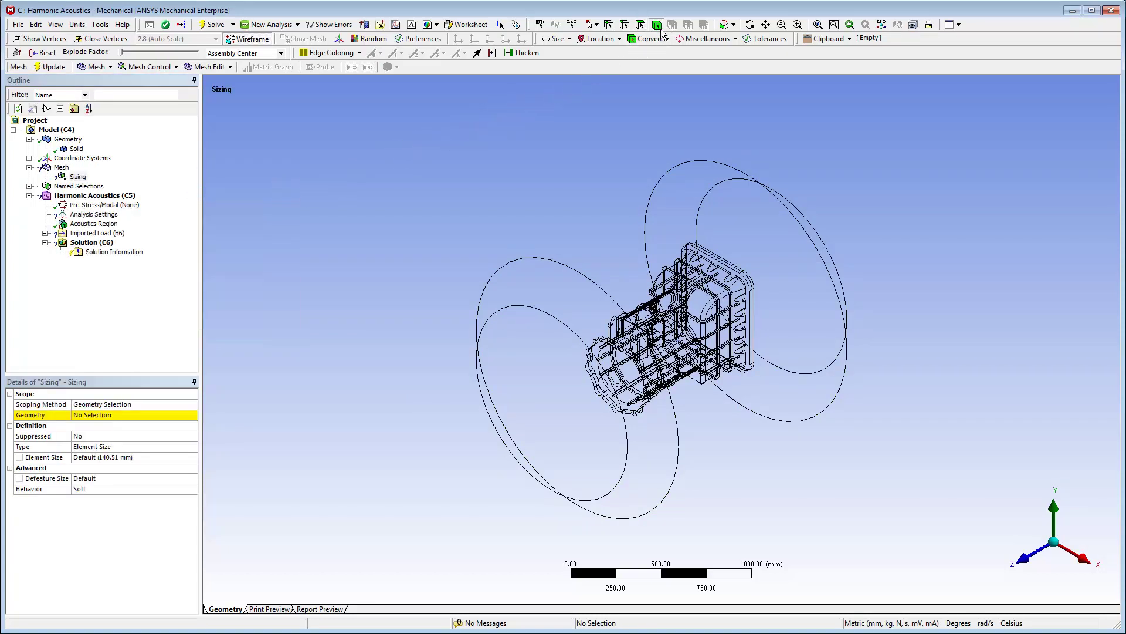
pyautogui.click(595, 333)
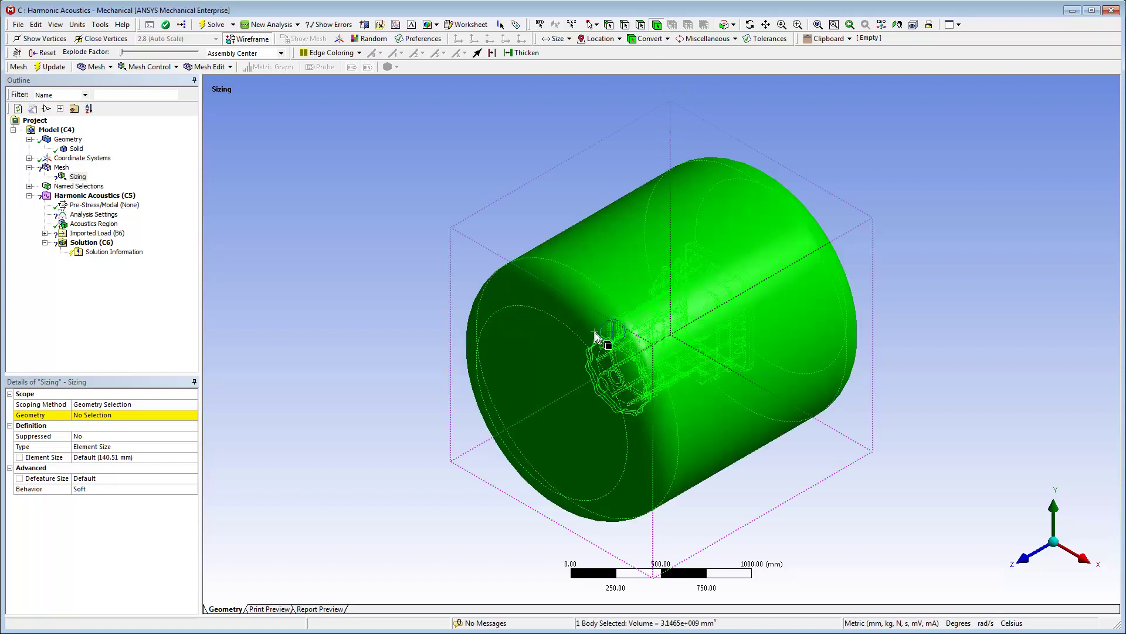
pyautogui.click(103, 420)
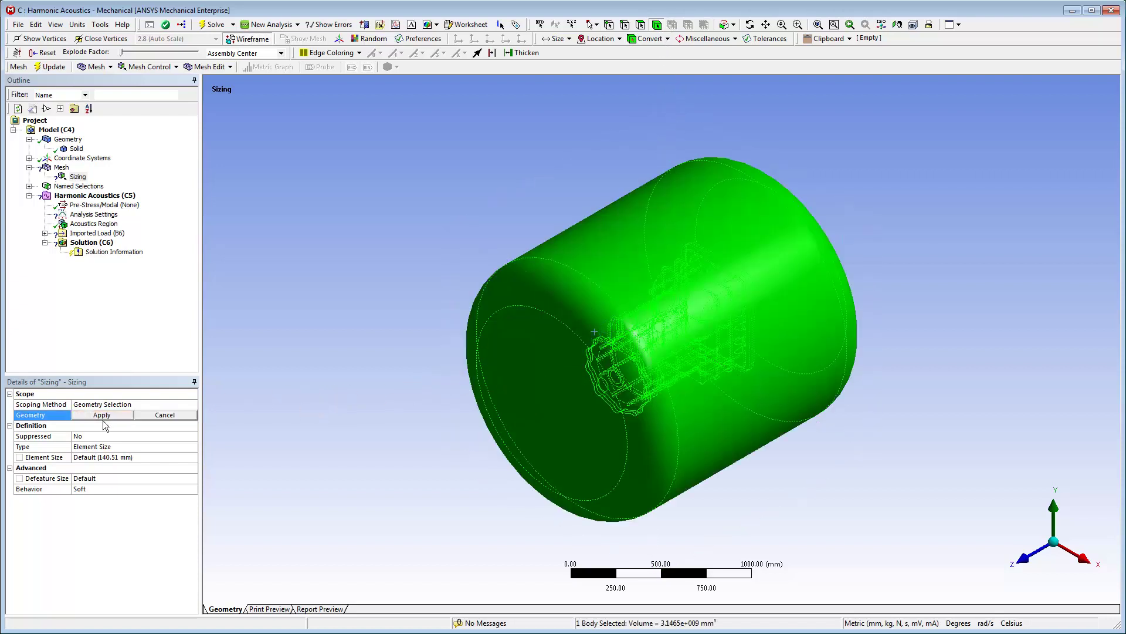
pyautogui.click(103, 420)
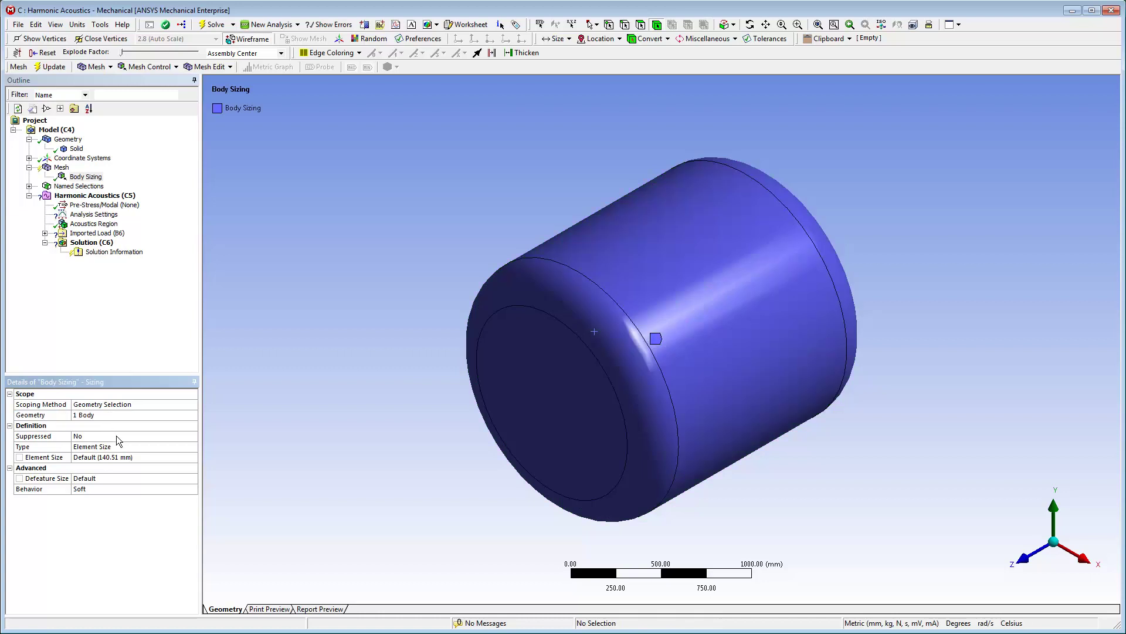
pyautogui.click(144, 461)
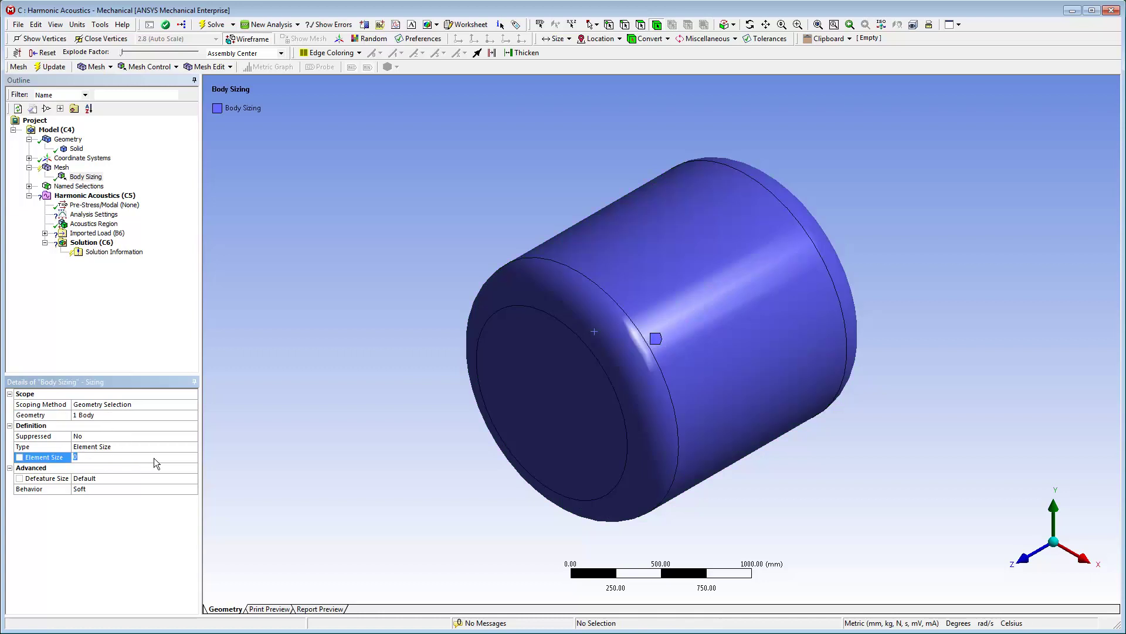
pyautogui.write('100')
pyautogui.press('Return')
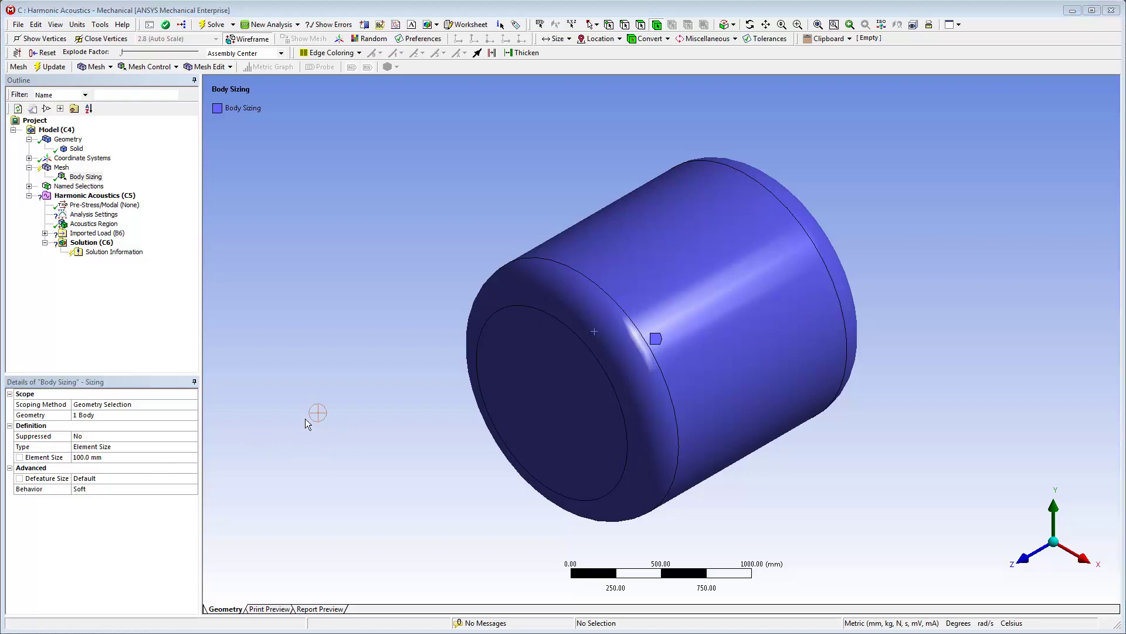
pyautogui.click(93, 214)
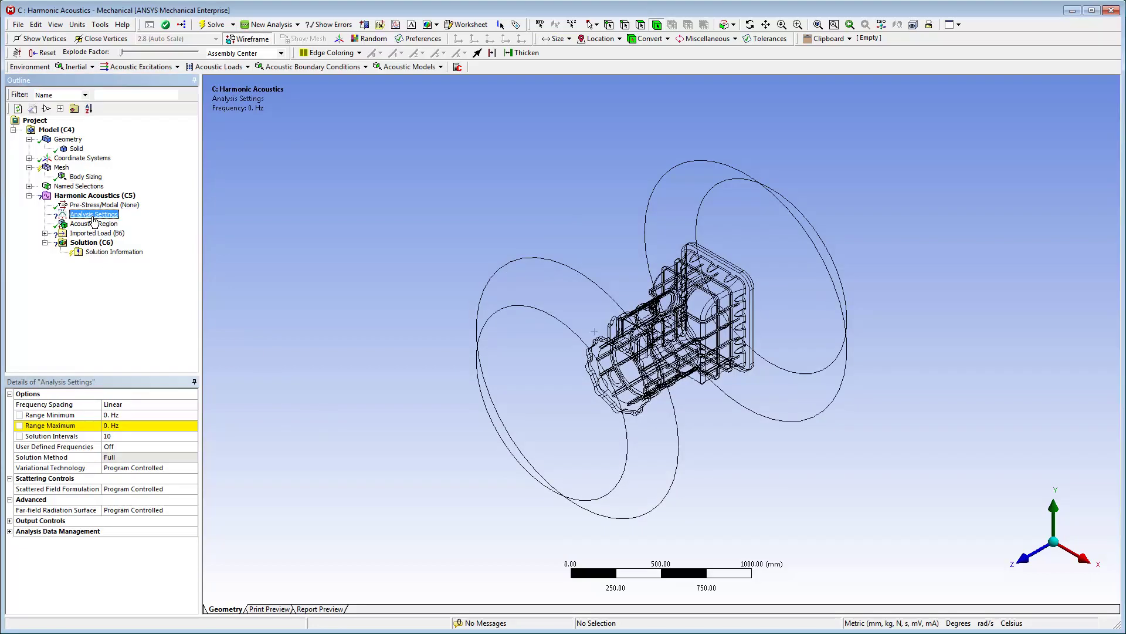
# - Set the harmonic frequency range to 150–350 Hz with 20 solution intervals
pyautogui.click(146, 414)
pyautogui.press('Return')
pyautogui.click(138, 427)
pyautogui.write('350')
pyautogui.click(150, 434)
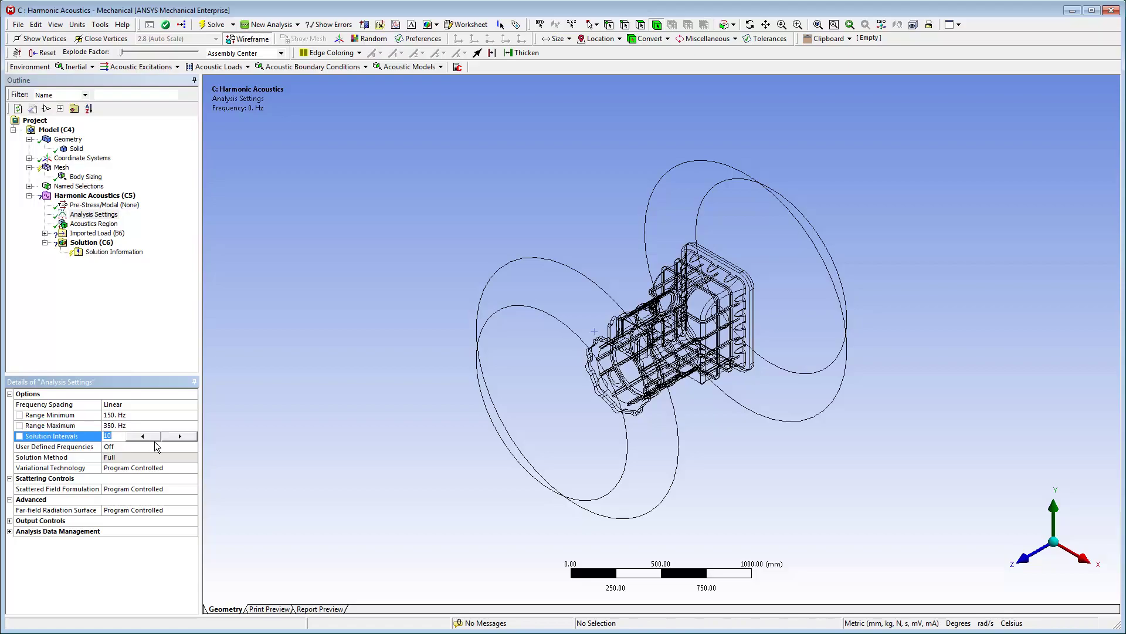
pyautogui.write('20')
pyautogui.press('Return')
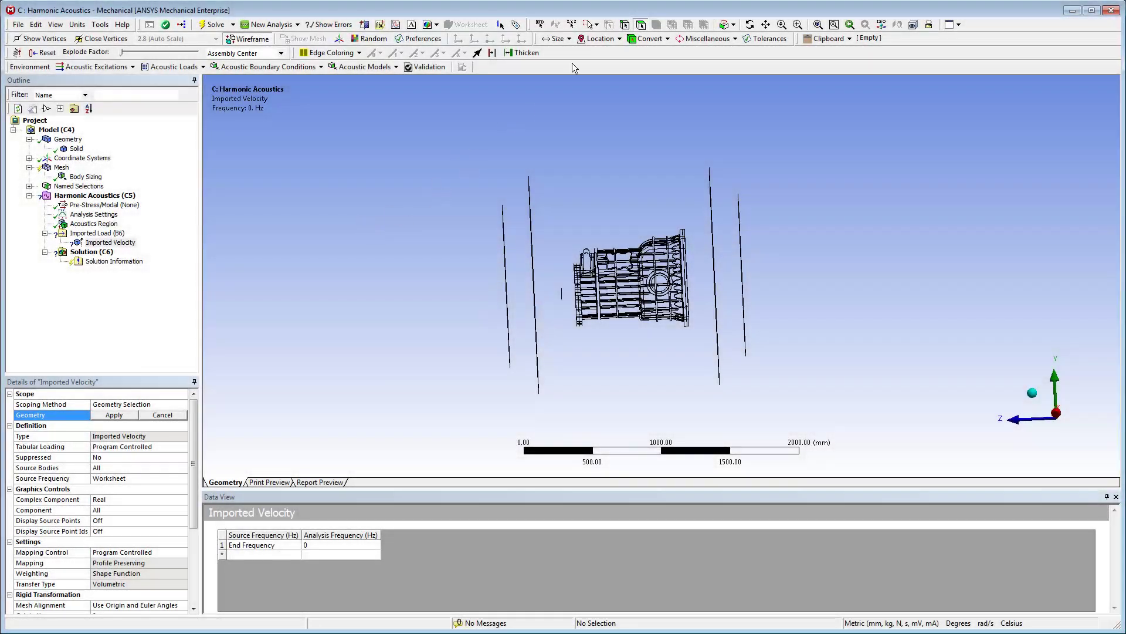
# - Apply the Imported Velocity to all 858 housing faces with Source Frequency set to All
pyautogui.click(595, 24)
pyautogui.click(613, 51)
pyautogui.moveTo(569, 218); pyautogui.dragTo(696, 347)
pyautogui.click(115, 415)
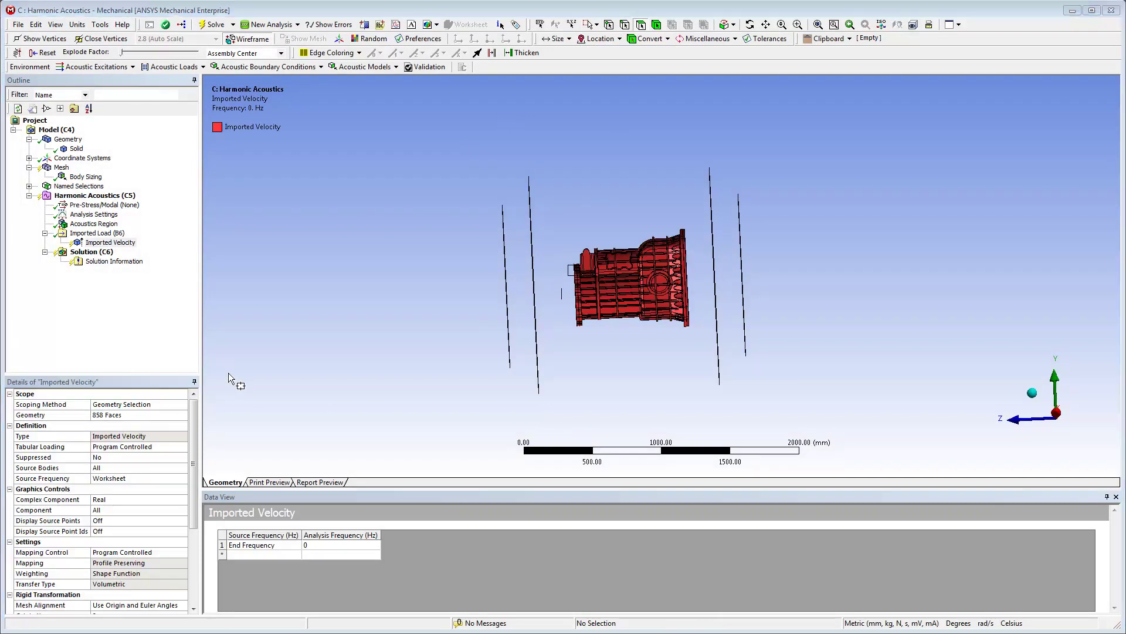
pyautogui.click(183, 478)
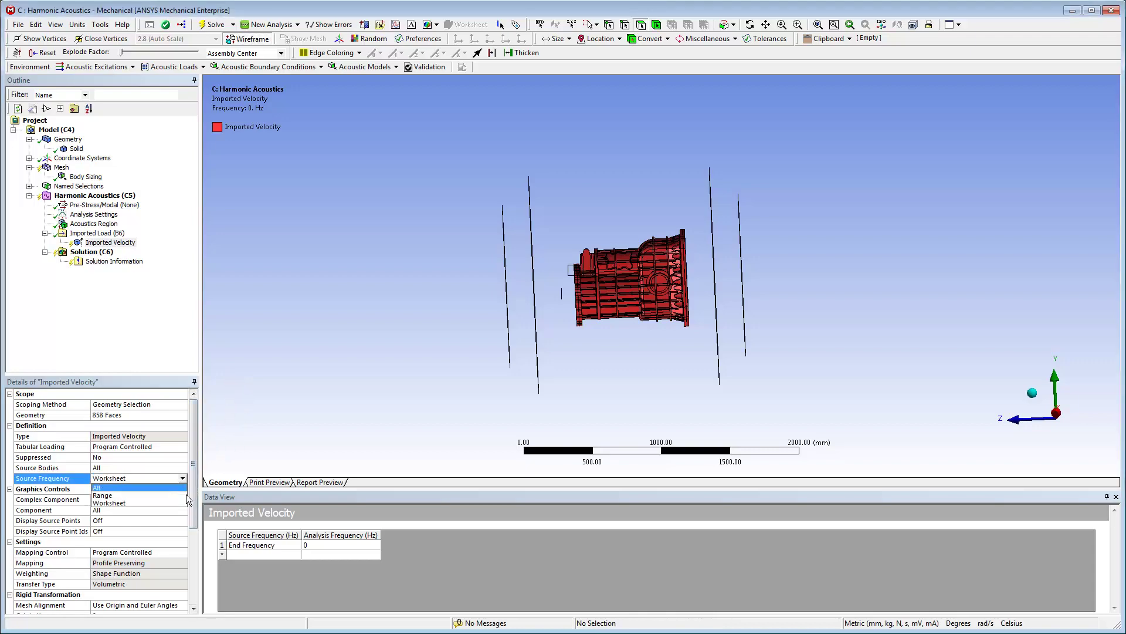
pyautogui.click(176, 487)
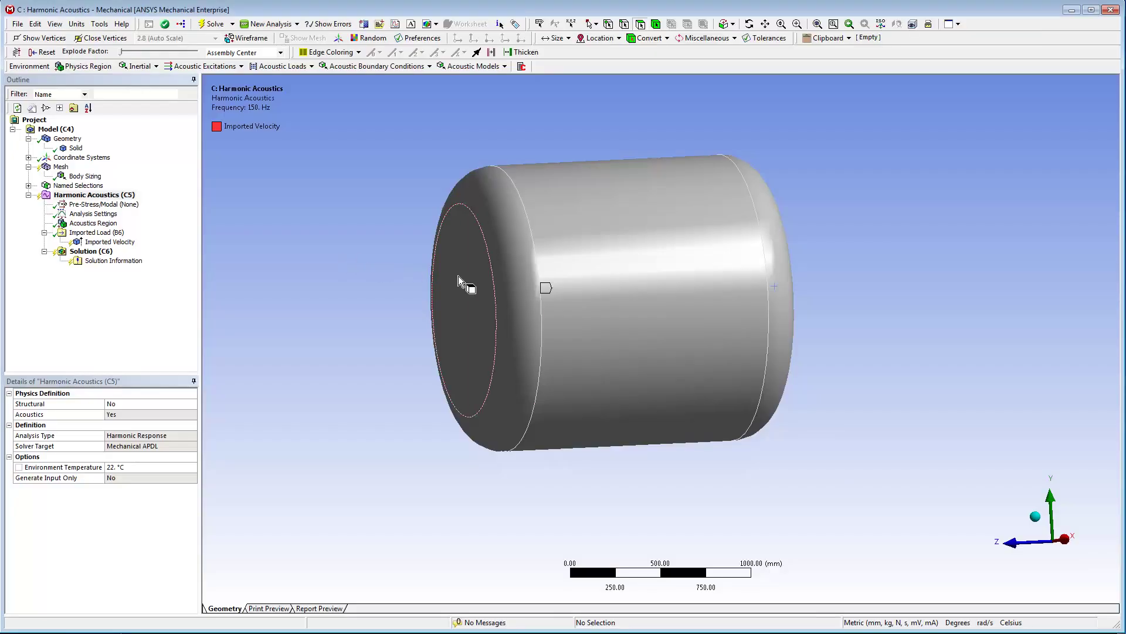
# - Make the enclosure's five outer faces a Radiation Boundary
pyautogui.click(505, 283)
pyautogui.keyDown('ctrl'); pyautogui.click(610, 288); pyautogui.keyUp('ctrl')
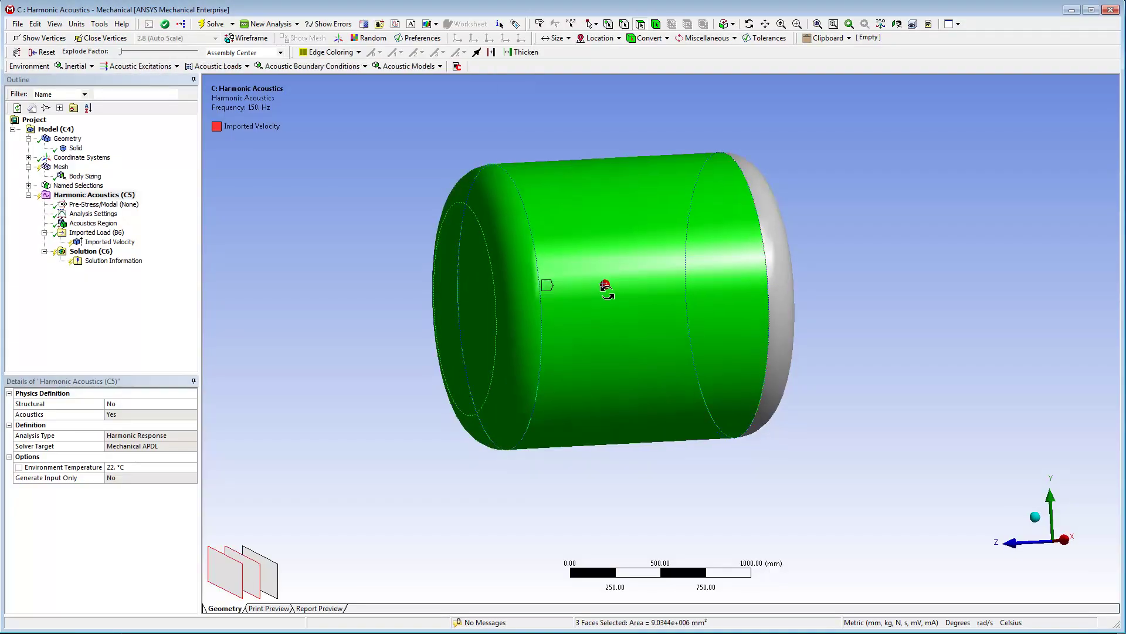
pyautogui.moveTo(598, 290); pyautogui.dragTo(772, 280, button='middle')
pyautogui.keyDown('ctrl'); pyautogui.click(786, 277); pyautogui.keyUp('ctrl')
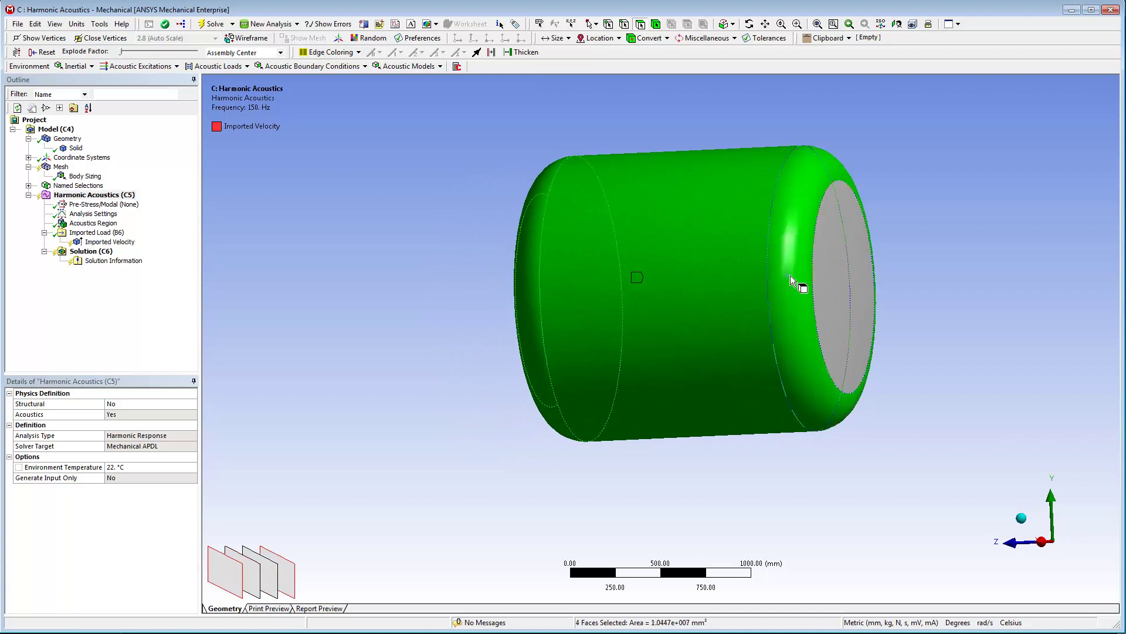
pyautogui.keyDown('ctrl'); pyautogui.click(826, 266); pyautogui.keyUp('ctrl')
pyautogui.click(326, 66)
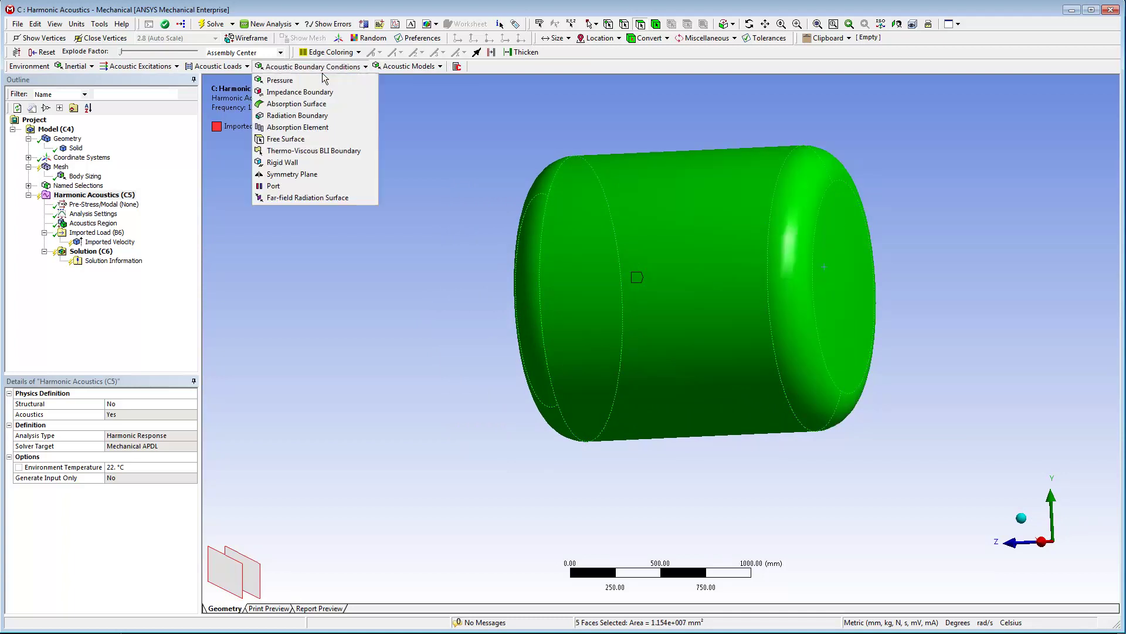
pyautogui.click(316, 116)
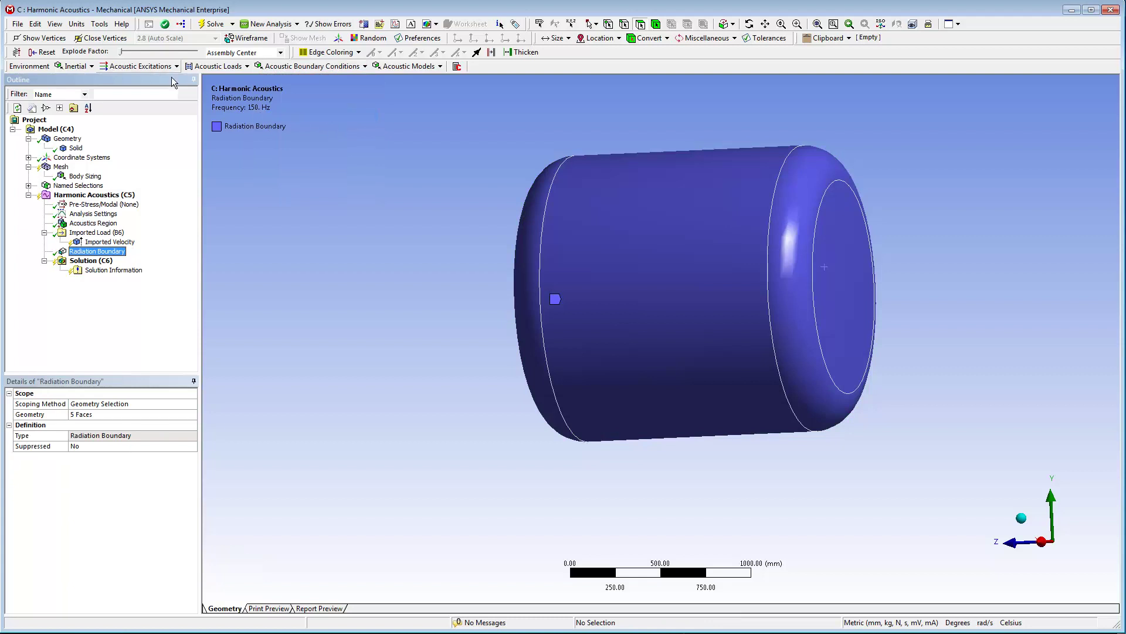
# - Import the velocity load from the structural solution and view its mapped contour
pyautogui.rightClick(98, 236)
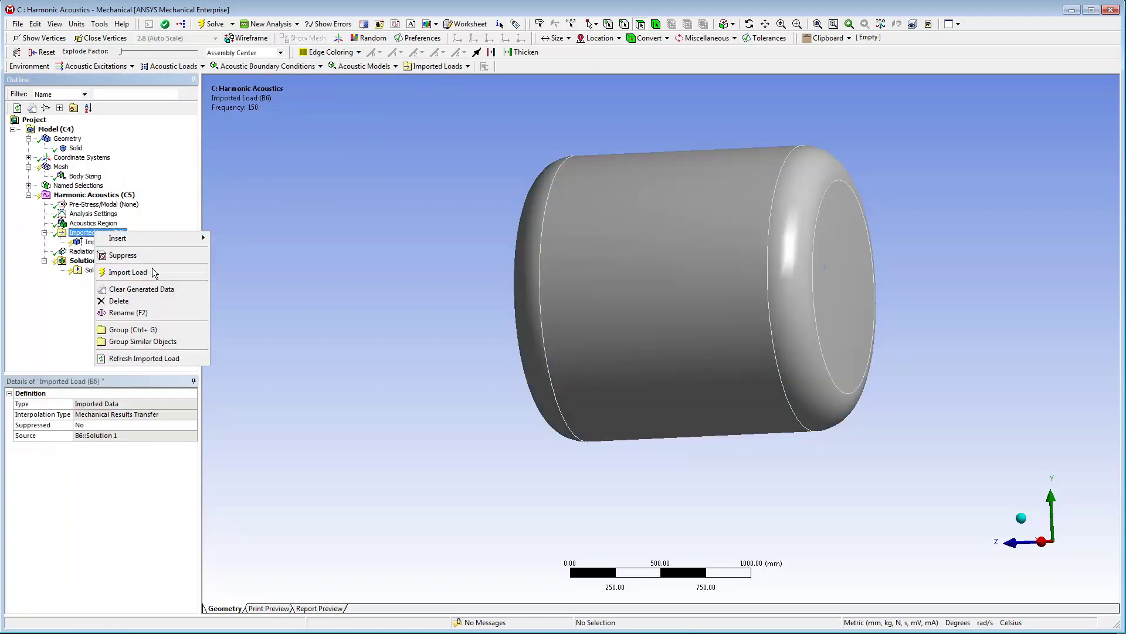
pyautogui.click(168, 278)
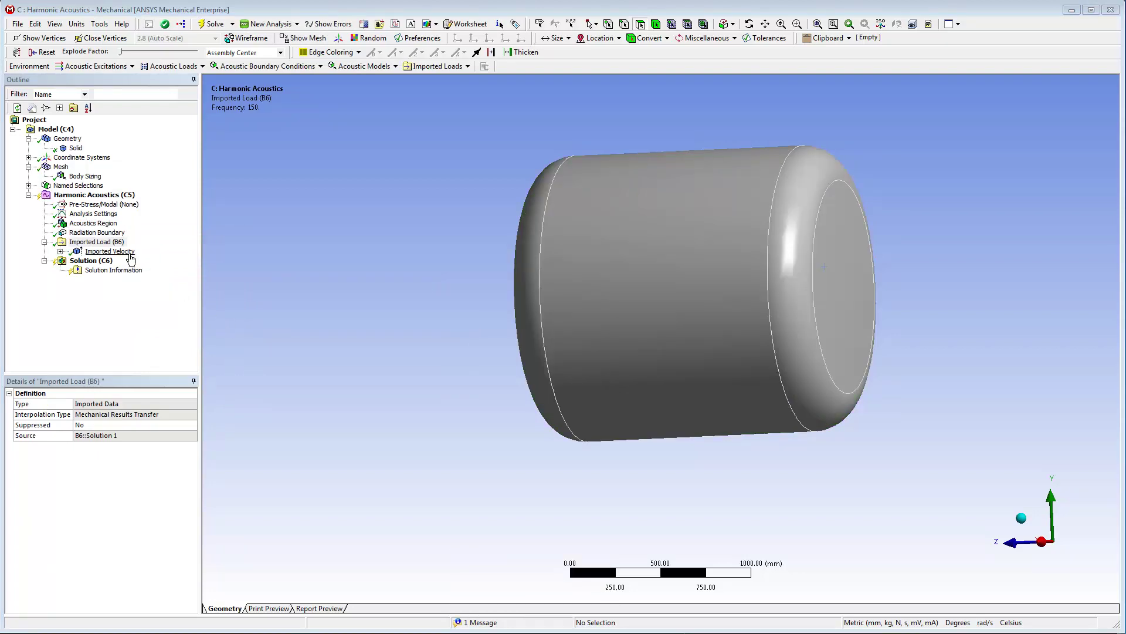
pyautogui.click(109, 251)
pyautogui.click(247, 38)
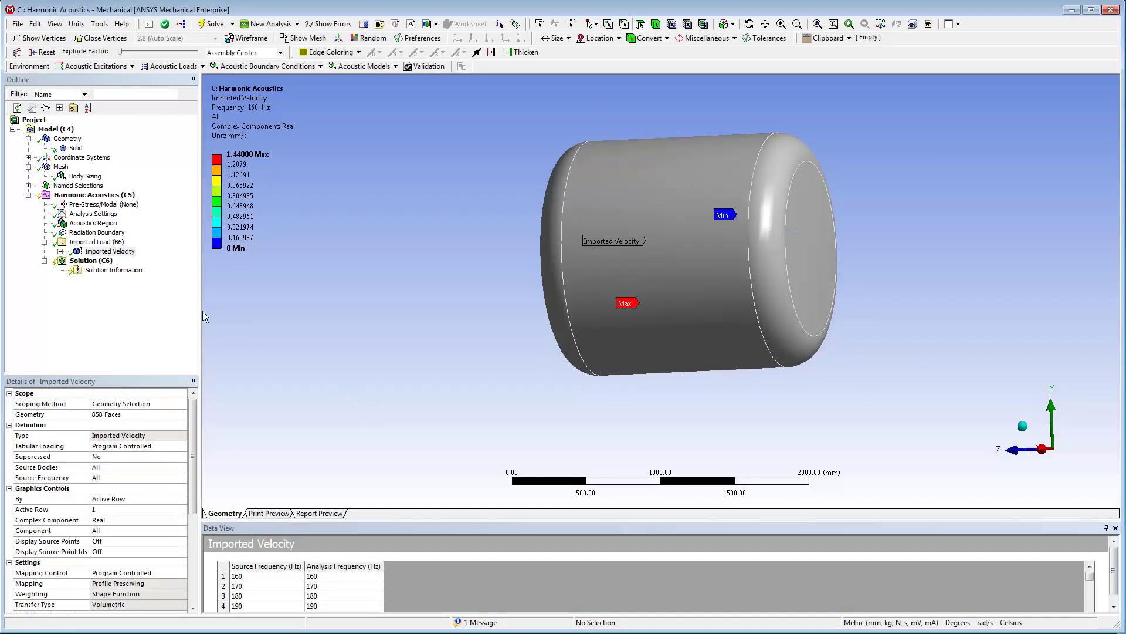
# - Create a construction surface from the Global Coordinate System
pyautogui.click(28, 157)
pyautogui.click(108, 169)
pyautogui.rightClick(111, 172)
pyautogui.click(220, 210)
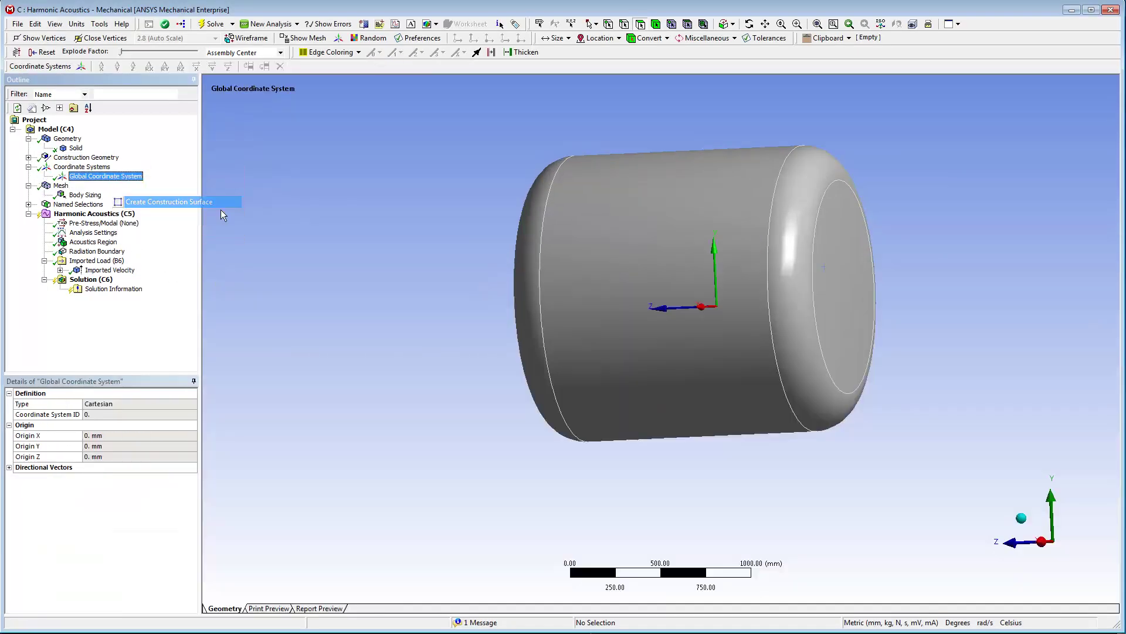
pyautogui.click(28, 157)
pyautogui.click(80, 166)
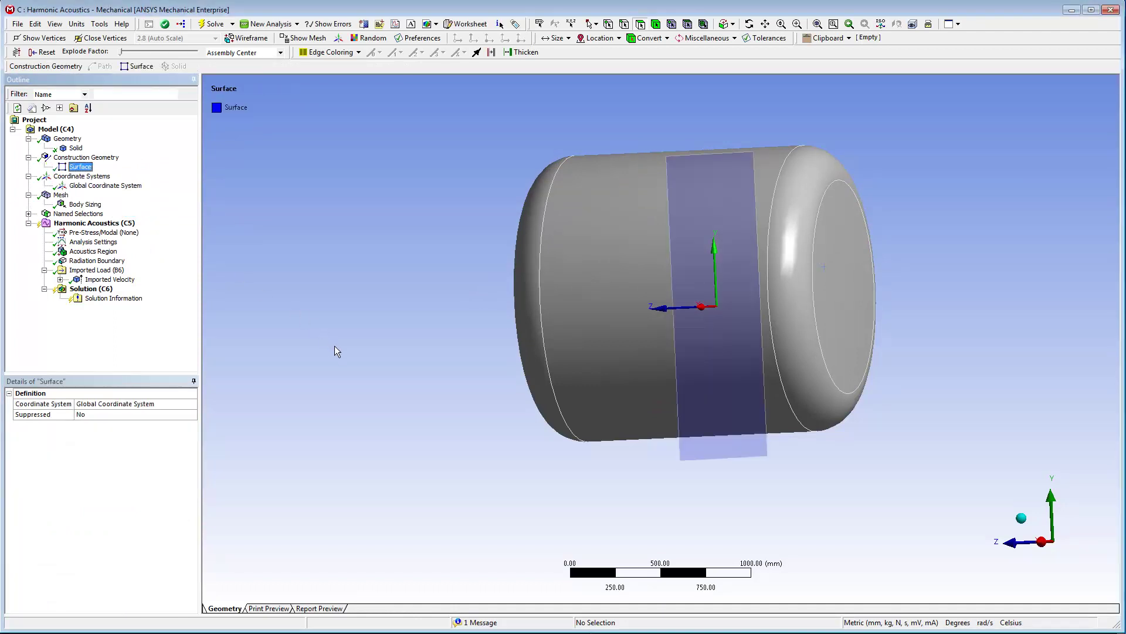
pyautogui.moveTo(336, 351); pyautogui.dragTo(466, 353, button='middle')
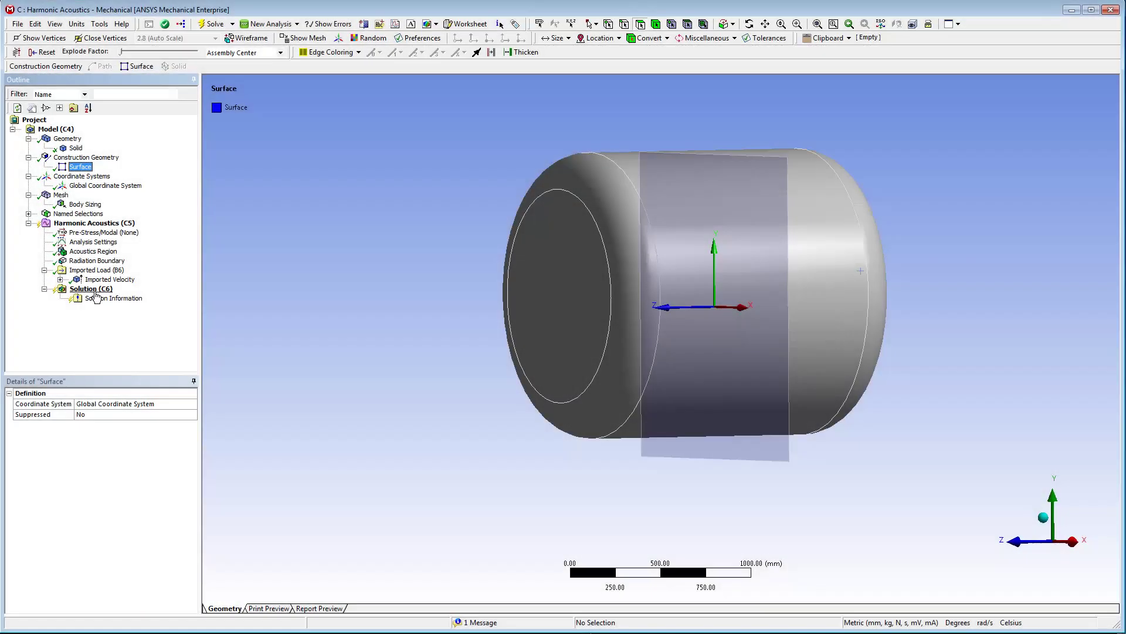
# - Add an Acoustic Pressure result scoped to the construction surface
pyautogui.click(91, 289)
pyautogui.rightClick(89, 289)
pyautogui.moveTo(109, 298)
pyautogui.moveTo(247, 295)
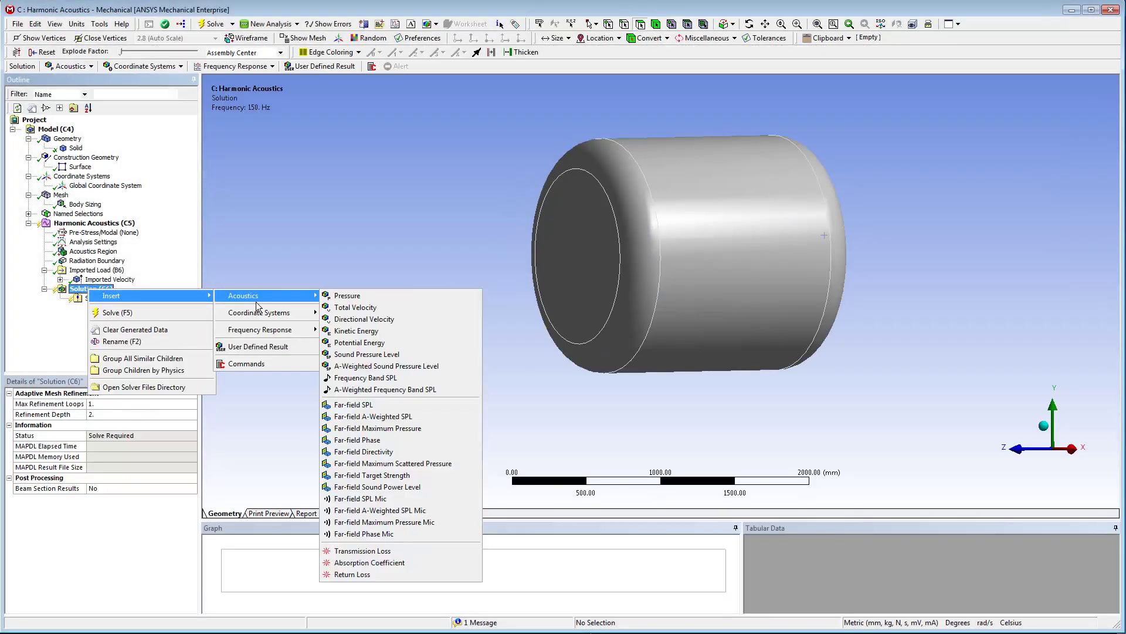
pyautogui.click(405, 296)
pyautogui.click(192, 404)
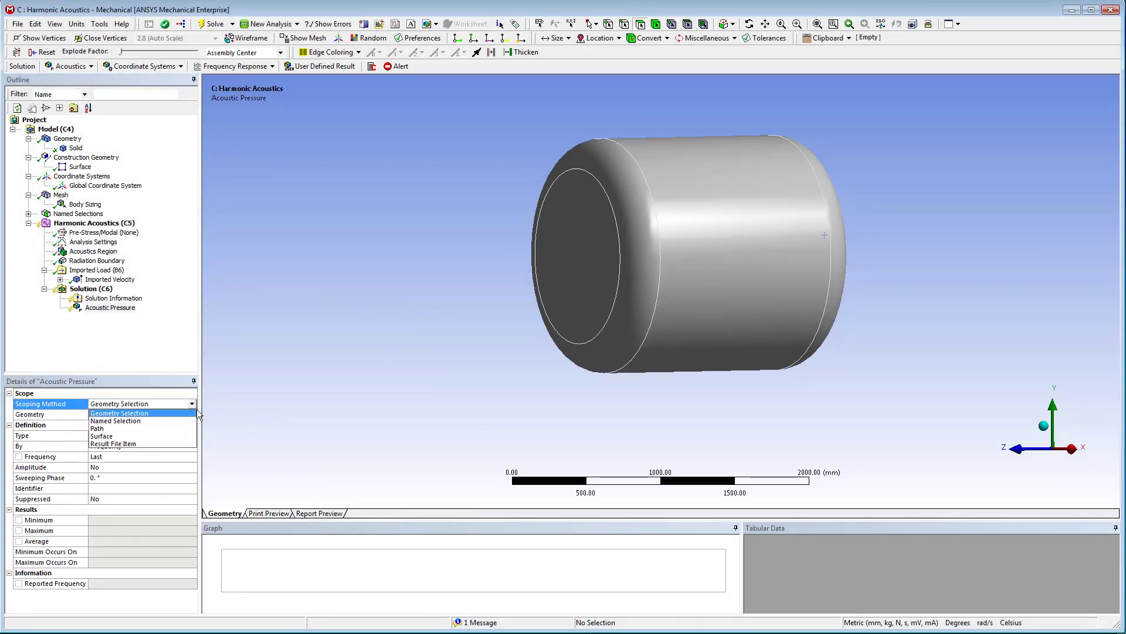
pyautogui.click(101, 436)
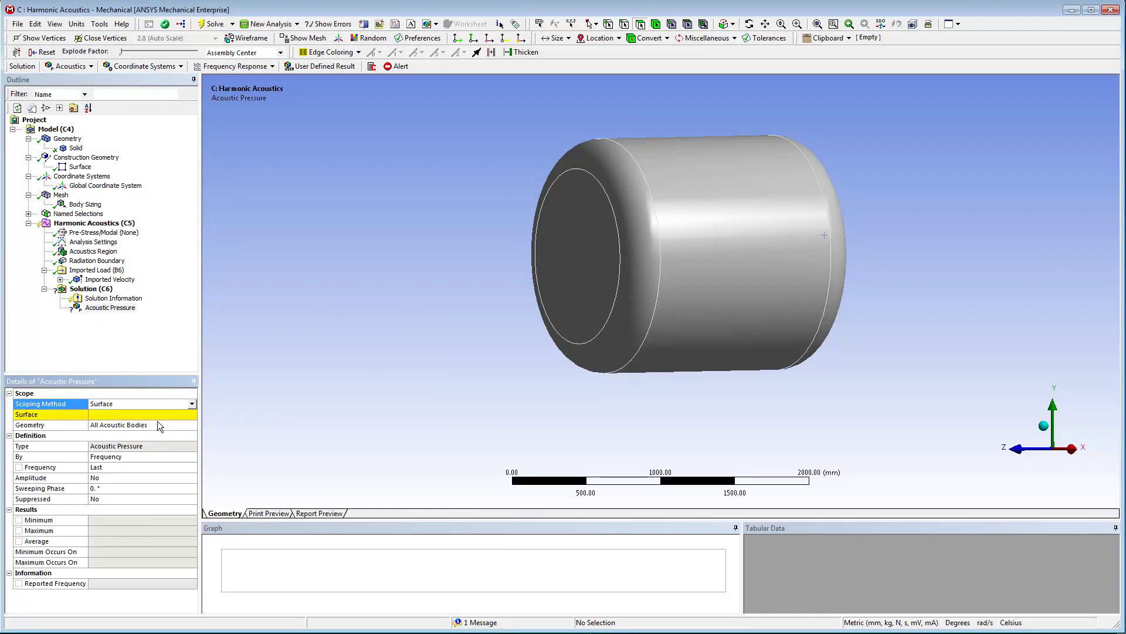
pyautogui.click(158, 421)
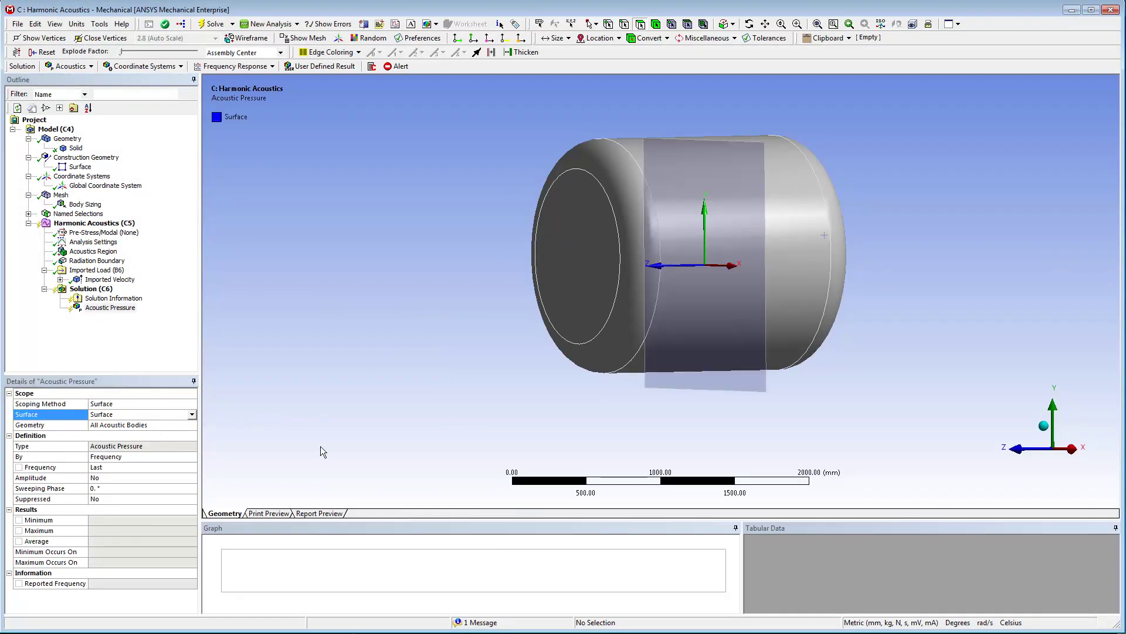
# - Add a Sound Pressure Level result scoped to the construction surface
pyautogui.rightClick(126, 308)
pyautogui.moveTo(145, 321)
pyautogui.moveTo(283, 315)
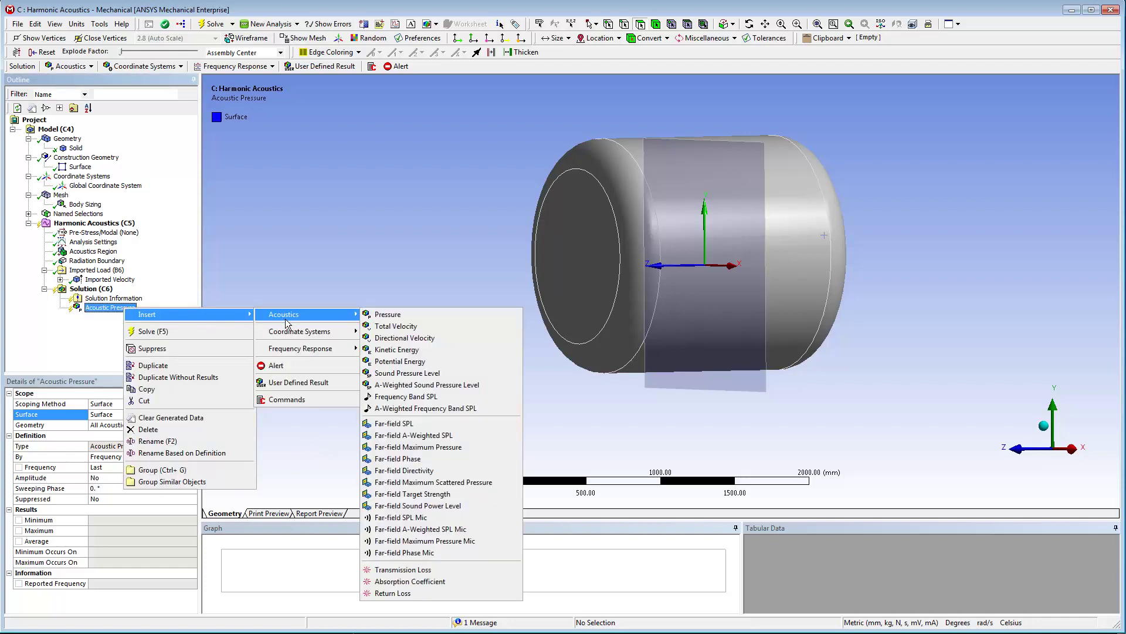
pyautogui.click(467, 377)
pyautogui.click(192, 404)
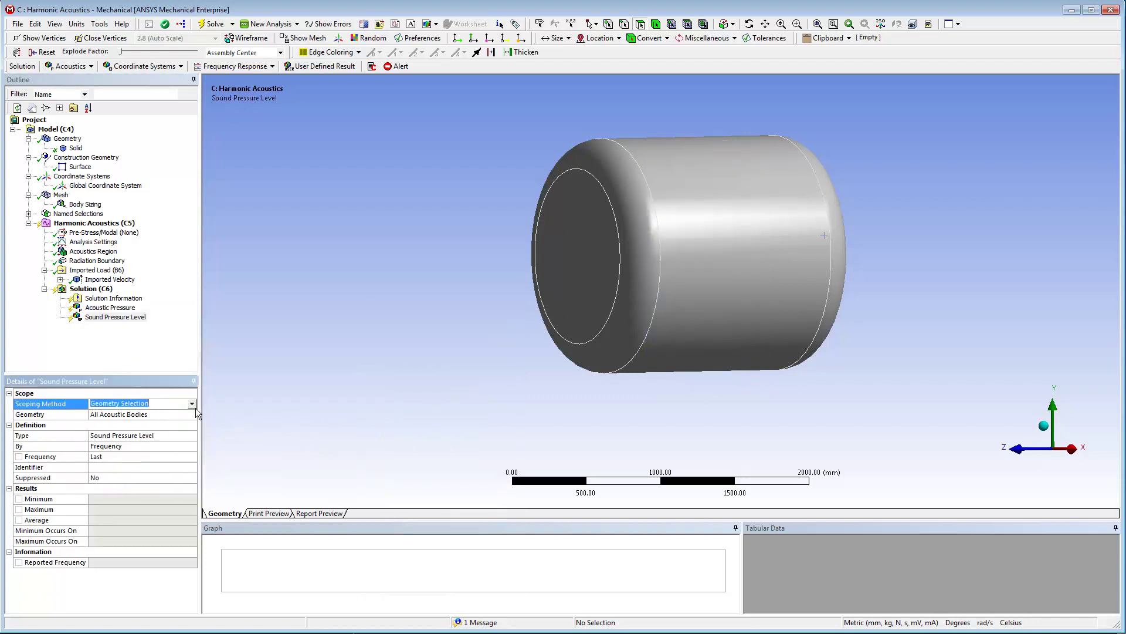
pyautogui.click(182, 438)
pyautogui.click(191, 420)
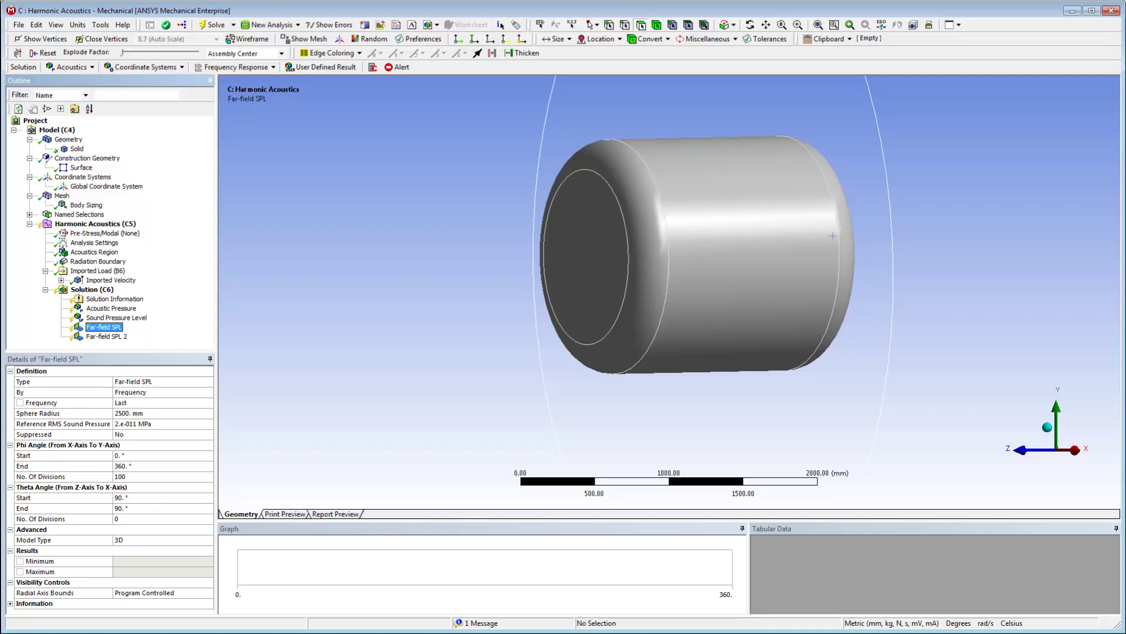
# - Display the second Far-field SPL result
pyautogui.click(106, 336)
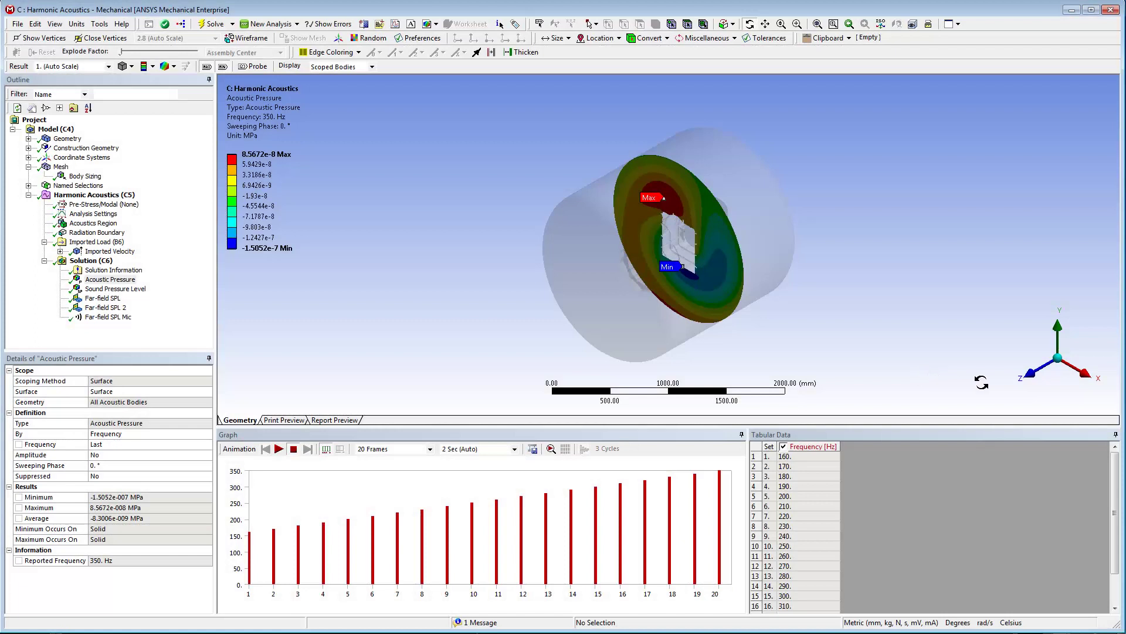
# - View the pressure contour face-on along +Z and animate it
pyautogui.click(1033, 381)
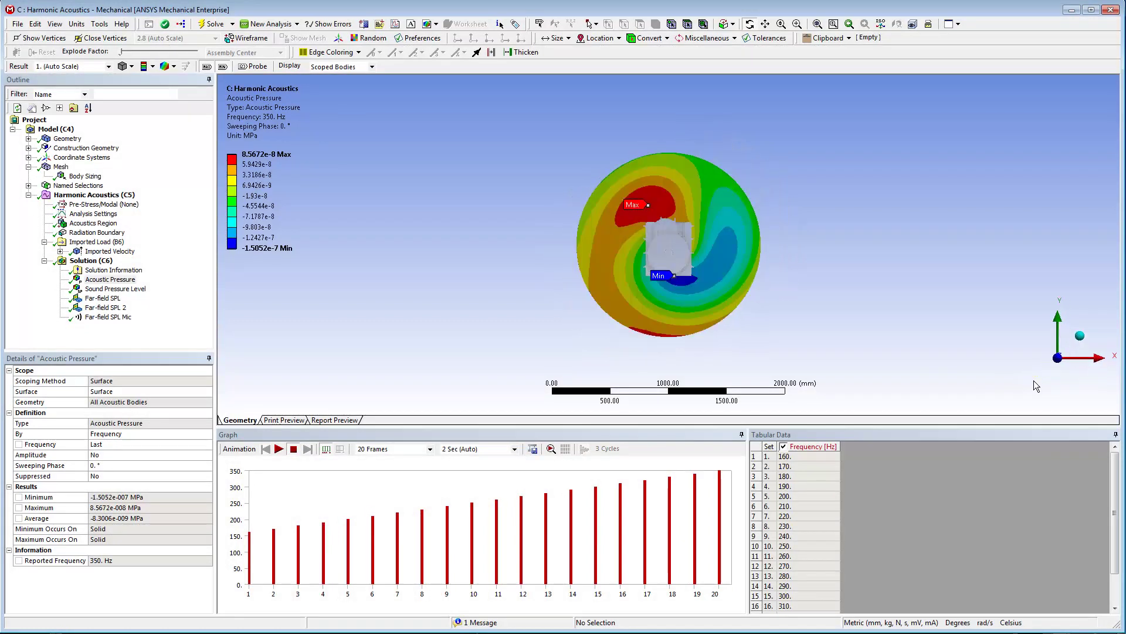
pyautogui.click(279, 448)
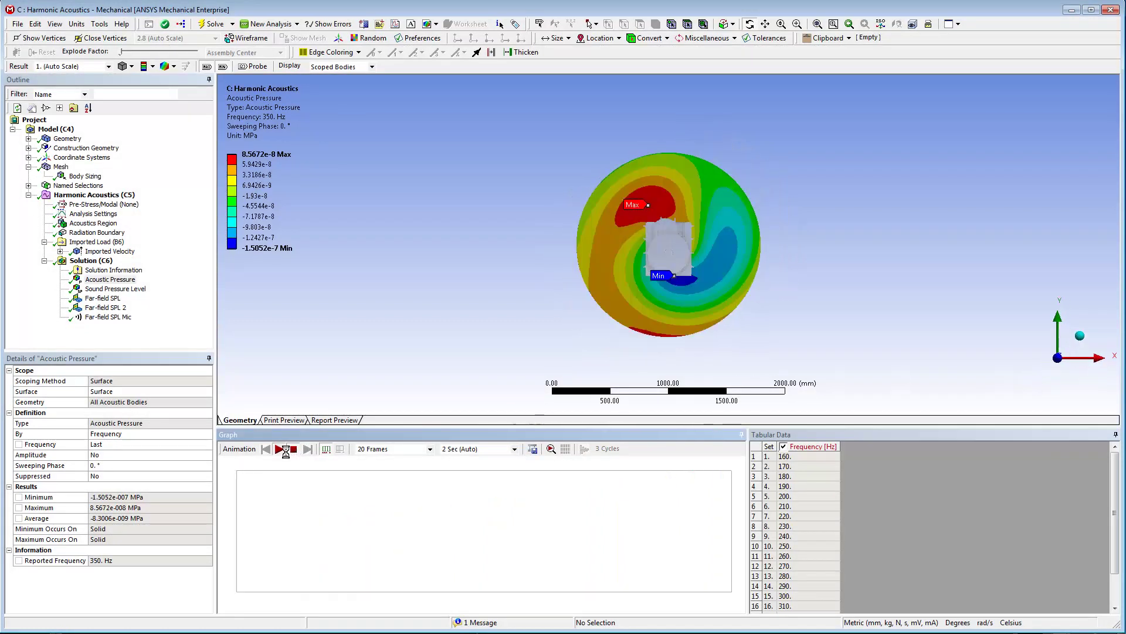